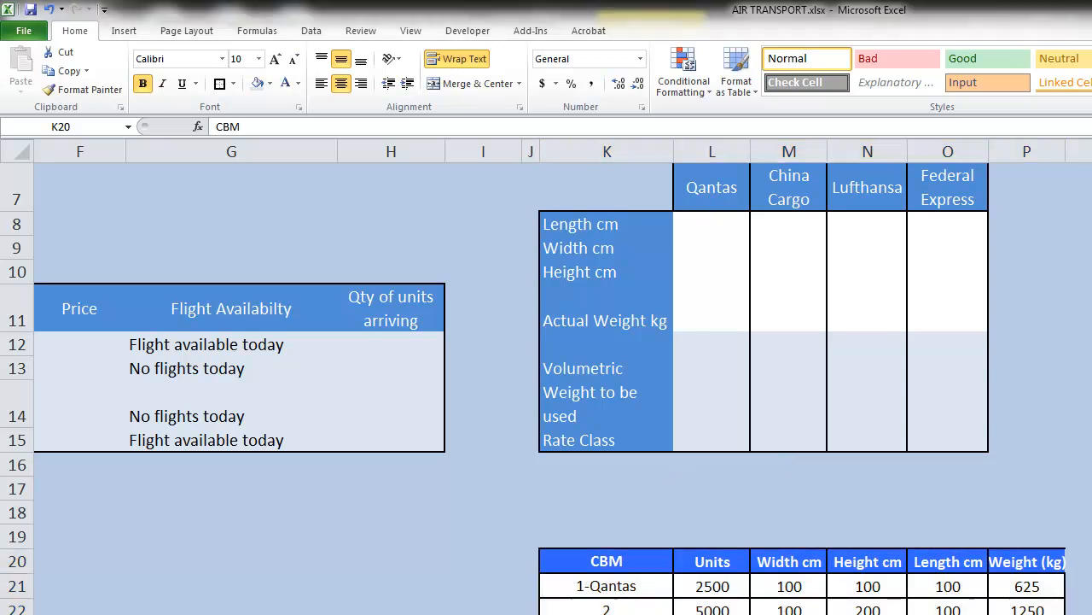
Enter 100 cm for each of the Qantas length, width and height in L8:L10
{"action": "left_click", "coordinate": [710, 208]}
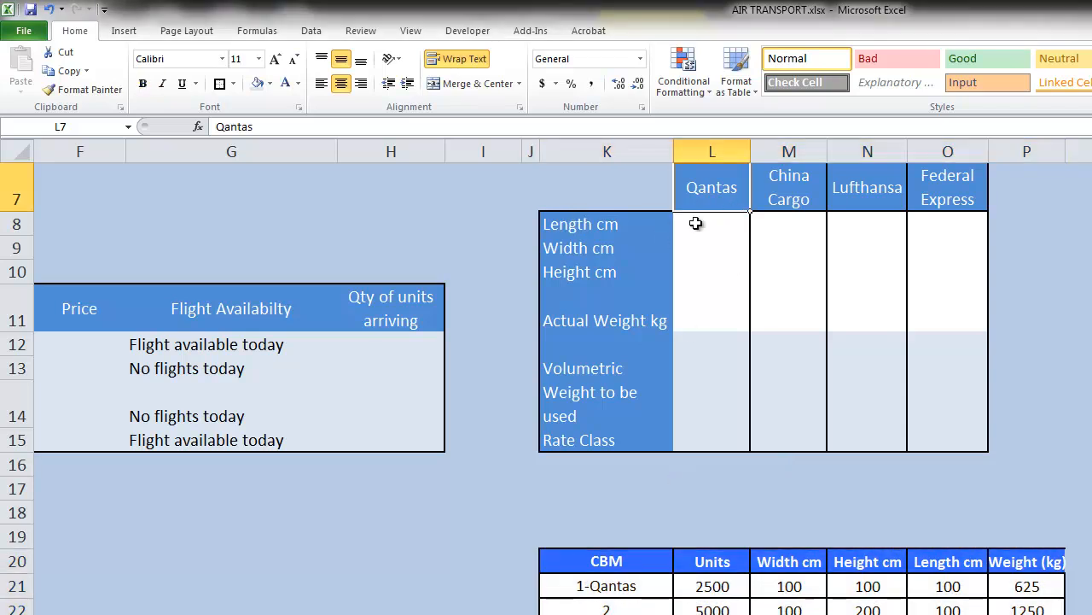
{"action": "left_click", "coordinate": [709, 224]}
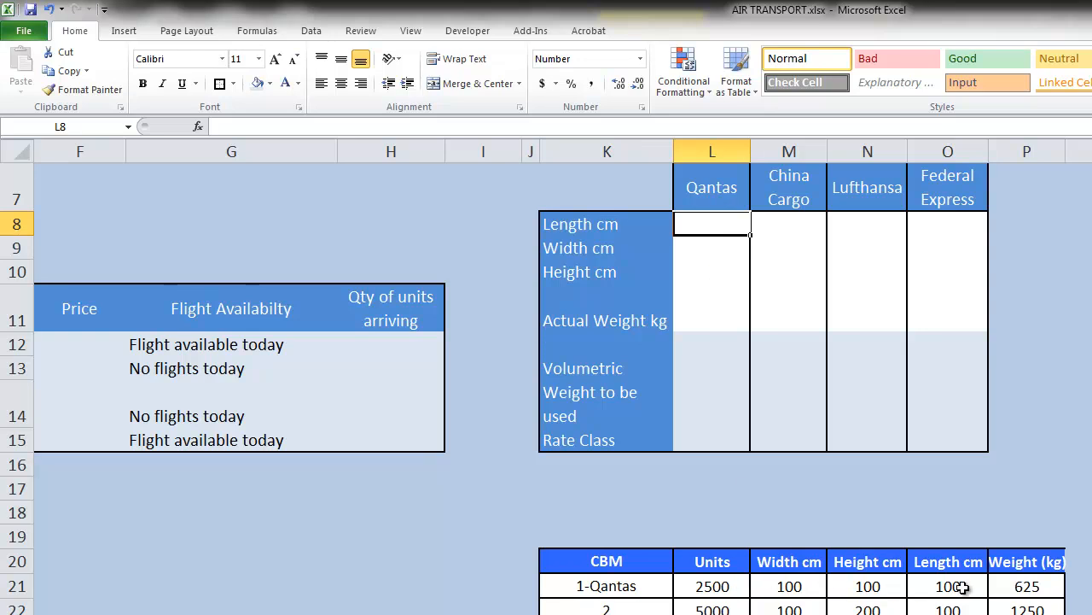
{"action": "type", "text": "100"}
{"action": "key", "text": "Return"}
{"action": "type", "text": "100"}
{"action": "key", "text": "Return"}
{"action": "type", "text": "100"}
{"action": "key", "text": "Return"}
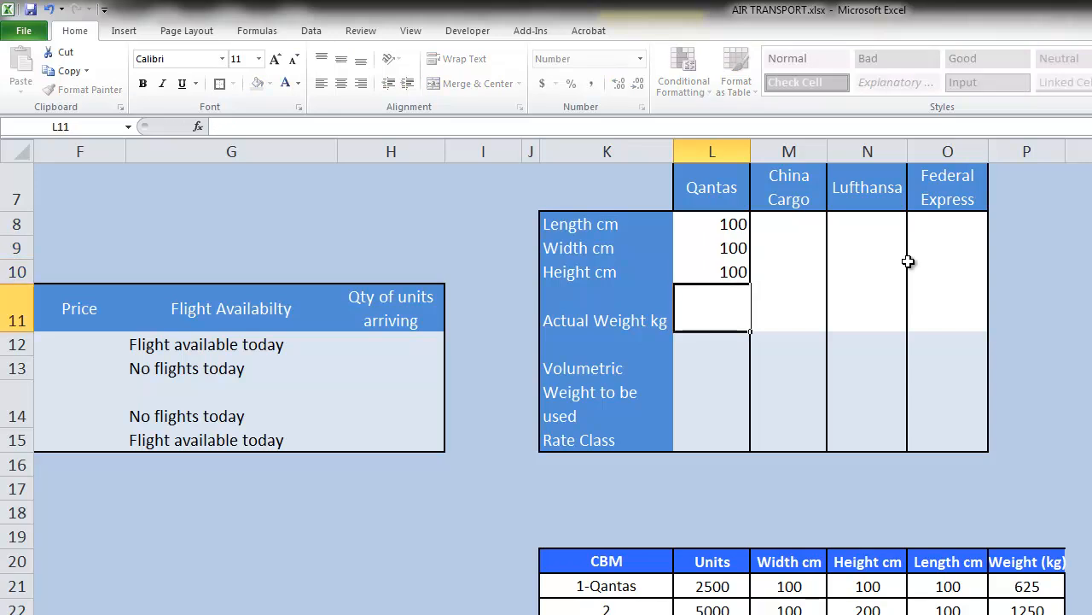
Set the actual weight for Qantas to 625 kg in L11
{"action": "key", "text": "Up"}
{"action": "key", "text": "Down"}
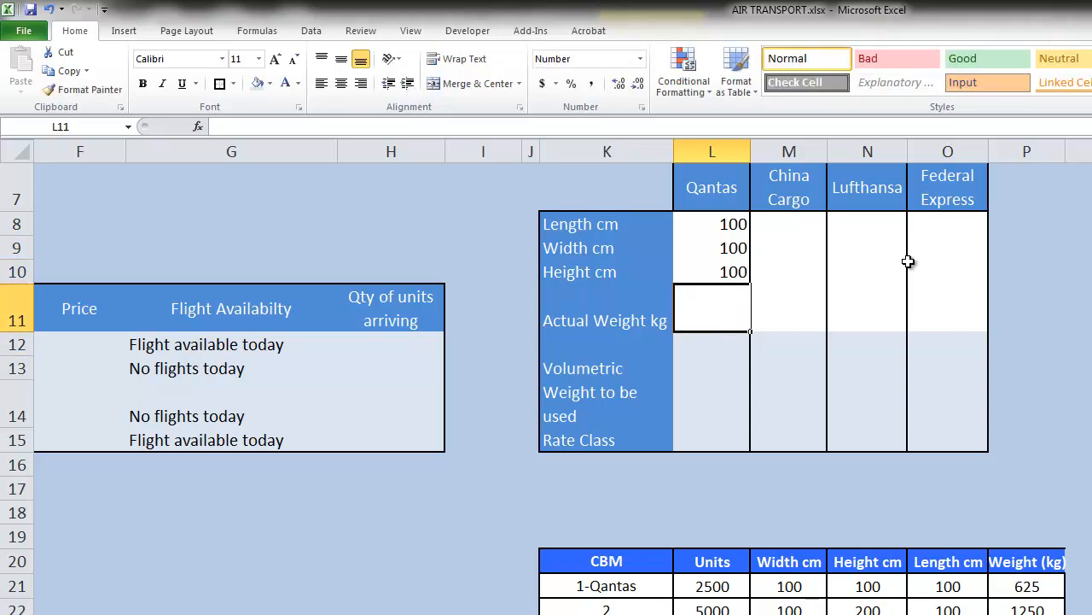
{"action": "type", "text": "625"}
{"action": "key", "text": "Return"}
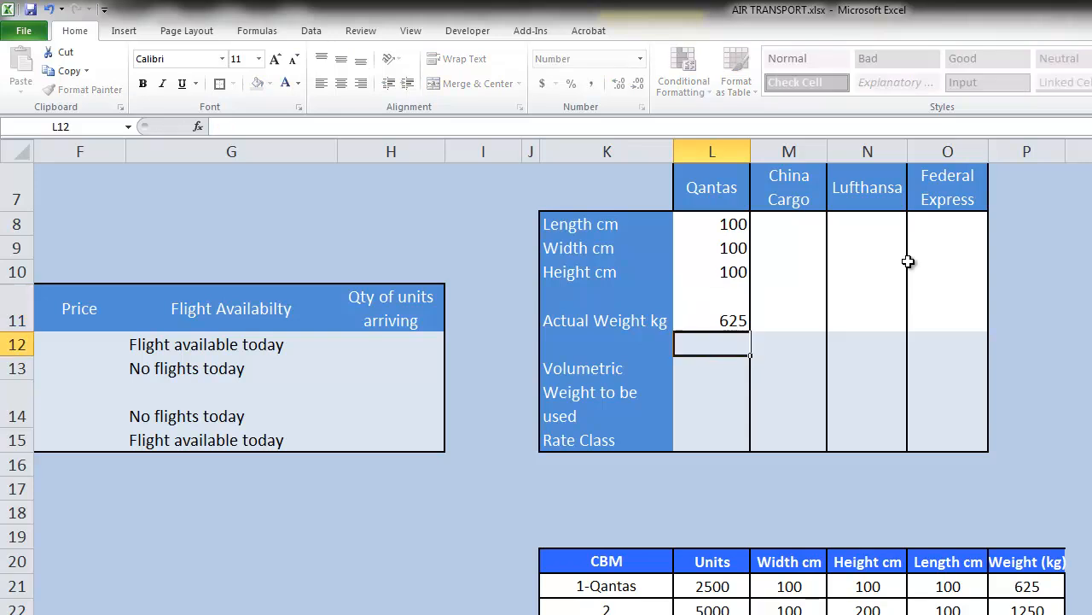
Enter the China Cargo dimensions in M8:M10: length 100 cm, width 100 cm and height 300 cm
{"action": "key", "text": "Up"}
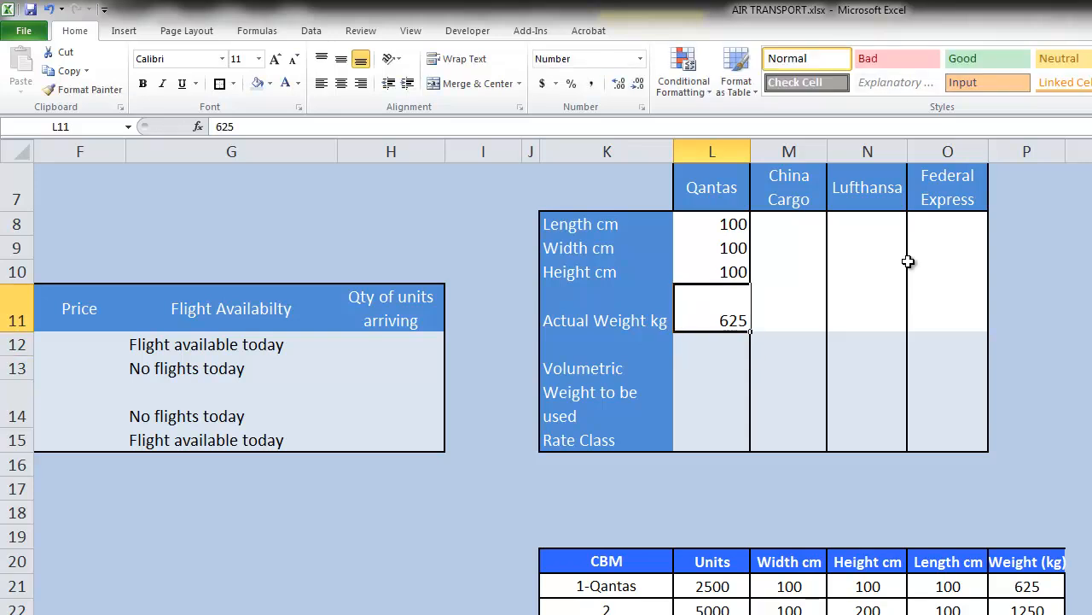
{"action": "key", "text": "Right"}
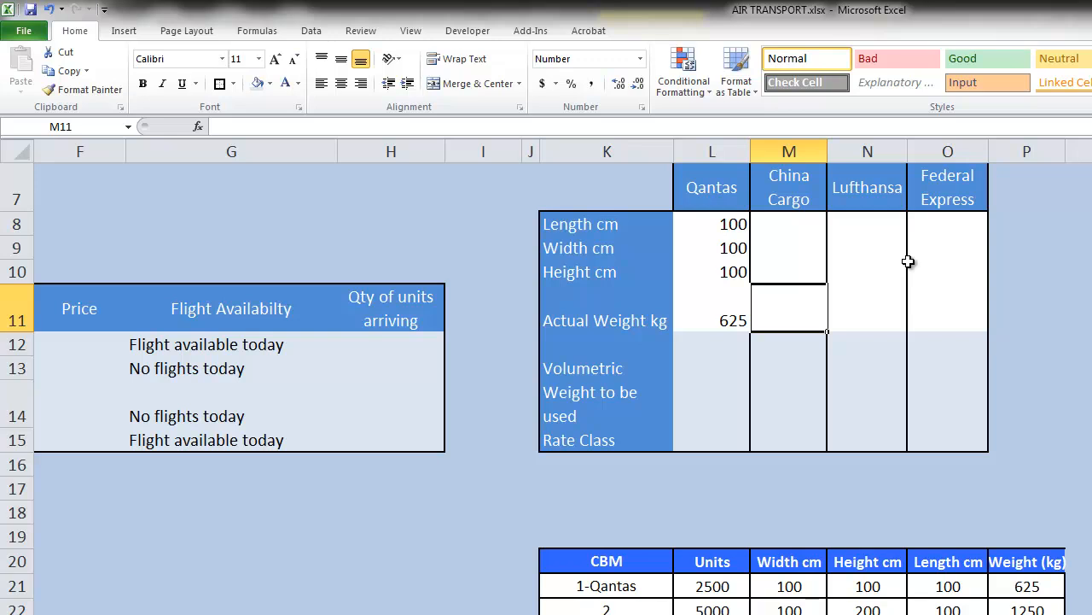
{"action": "key", "text": "Up"}
{"action": "key", "text": "Up"}
{"action": "key", "text": "Up"}
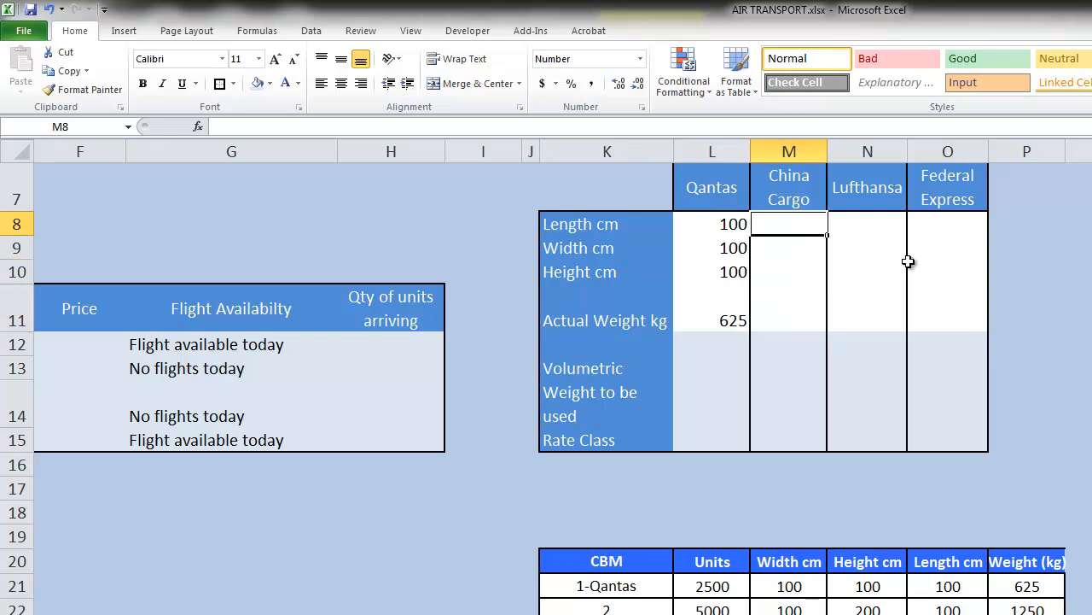
{"action": "type", "text": "100"}
{"action": "key", "text": "Return"}
{"action": "type", "text": "100"}
{"action": "key", "text": "Return"}
{"action": "type", "text": "300"}
{"action": "key", "text": "Return"}
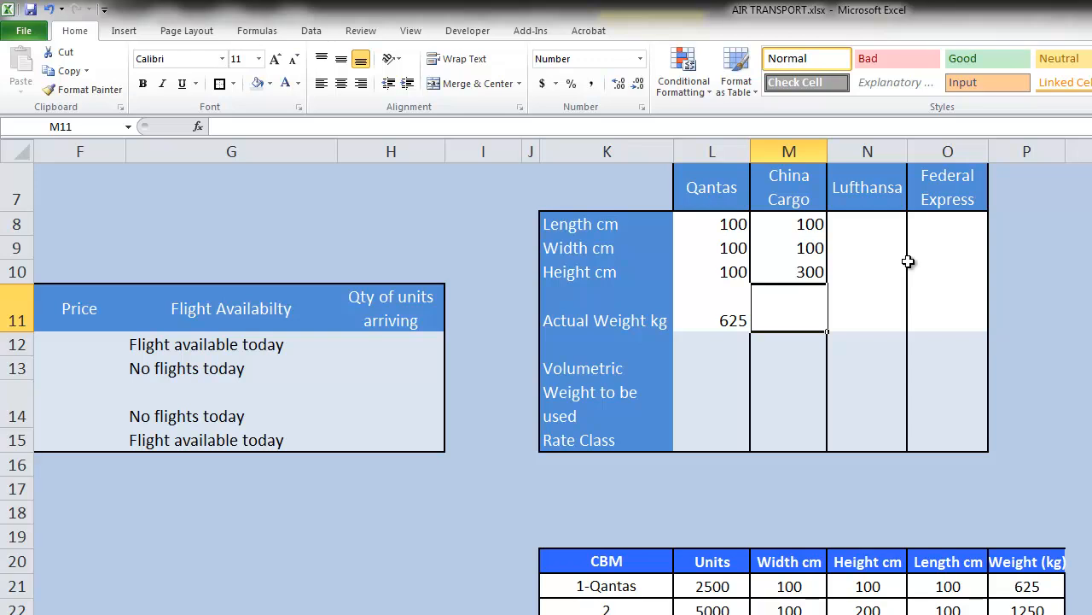
Set the actual weight for China Cargo to 1875 kg in M11
{"action": "type", "text": "1875"}
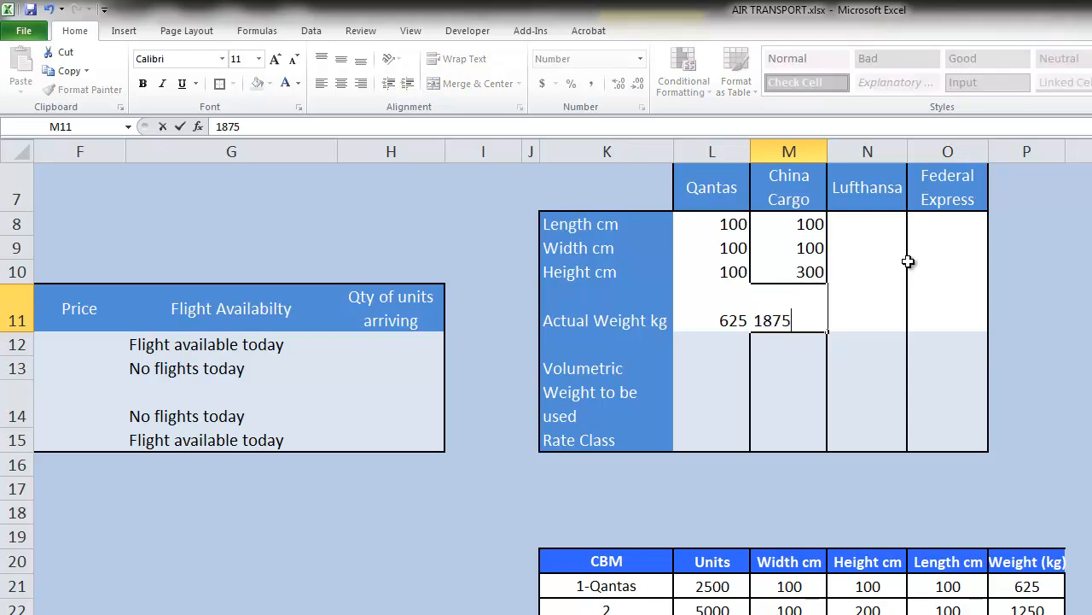
{"action": "key", "text": "Return"}
{"action": "key", "text": "Up"}
{"action": "key", "text": "Right"}
{"action": "key", "text": "Left"}
{"action": "key", "text": "Down"}
{"action": "key", "text": "Up"}
Copy China Cargo's dimensions and actual weight from M8:M11 into the Lufthansa column, starting at N8
{"action": "key", "text": "shift+Up"}
{"action": "key", "text": "shift+Up"}
{"action": "key", "text": "shift+Up"}
{"action": "key", "text": "ctrl+c"}
{"action": "key", "text": "Right"}
{"action": "key", "text": "Up"}
{"action": "key", "text": "Up"}
{"action": "key", "text": "Up"}
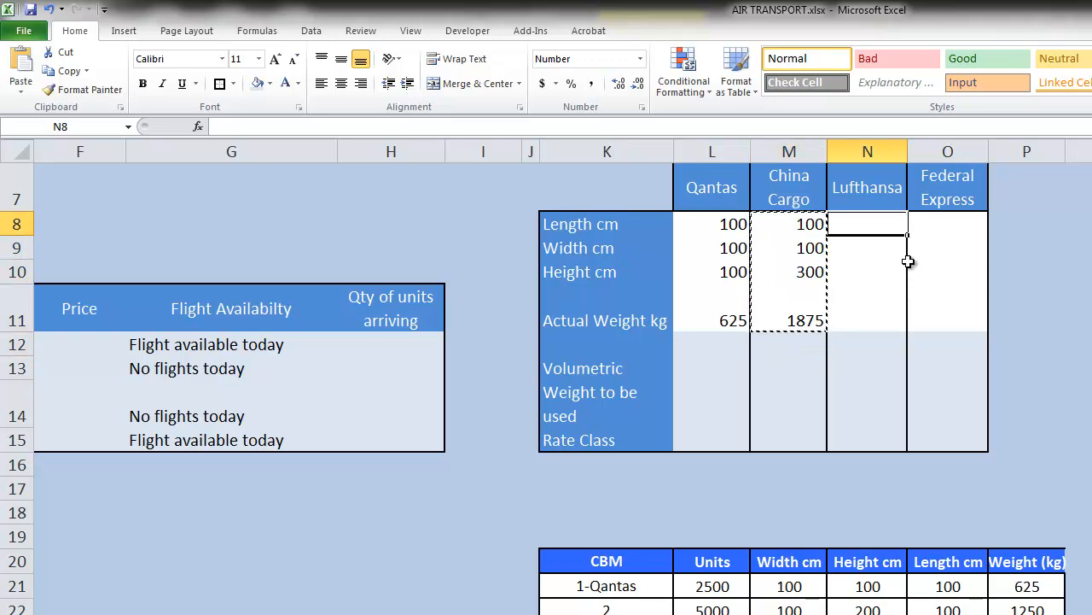
{"action": "key", "text": "ctrl+v"}
Enter the Federal Express values in O8:O11: length 100 cm, width 100 cm, height 500 cm and actual weight 3125 kg
{"action": "key", "text": "Right"}
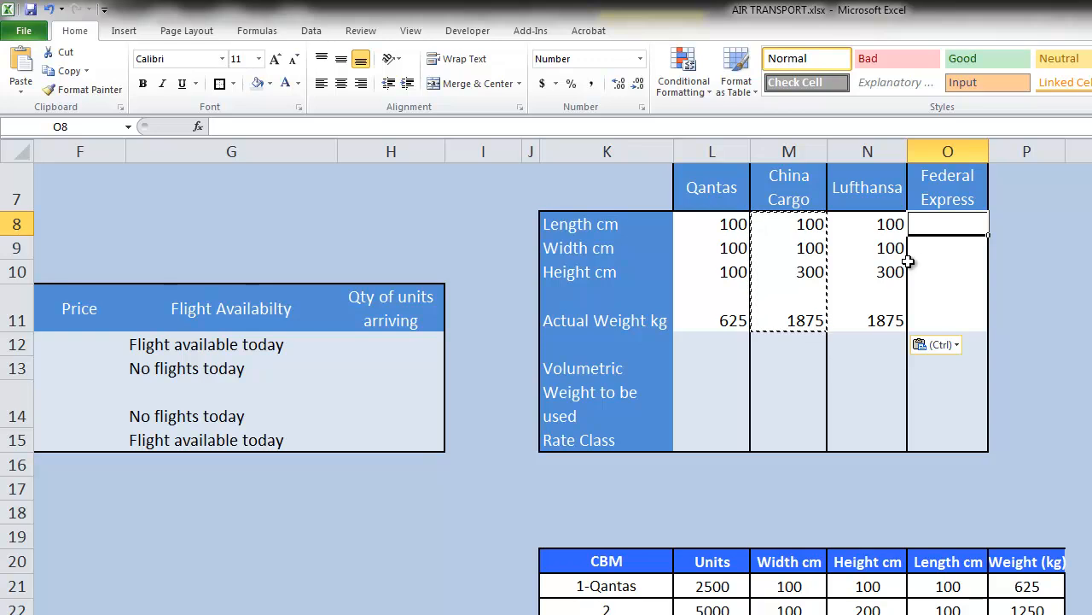
{"action": "type", "text": "100"}
{"action": "key", "text": "Return"}
{"action": "type", "text": "100"}
{"action": "key", "text": "Return"}
{"action": "type", "text": "500"}
{"action": "key", "text": "Return"}
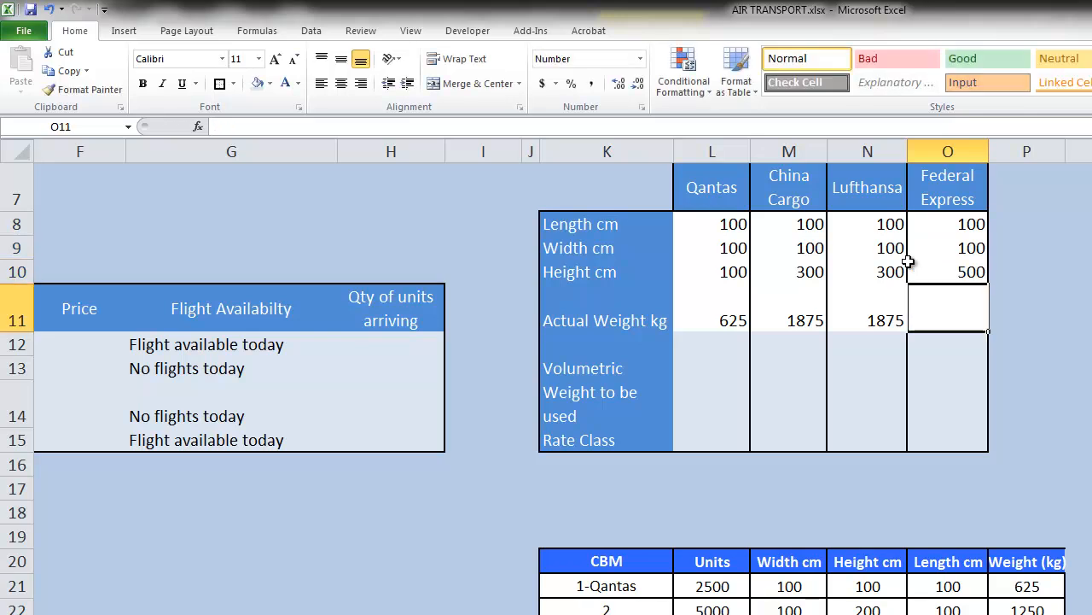
{"action": "type", "text": "3125"}
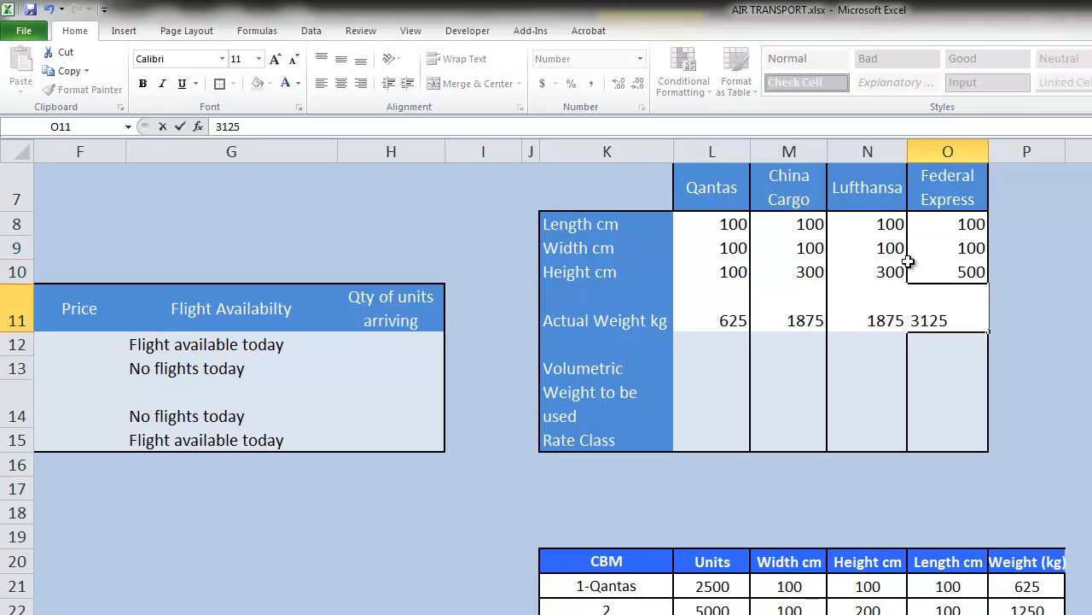
{"action": "key", "text": "Return"}
{"action": "key", "text": "Up"}
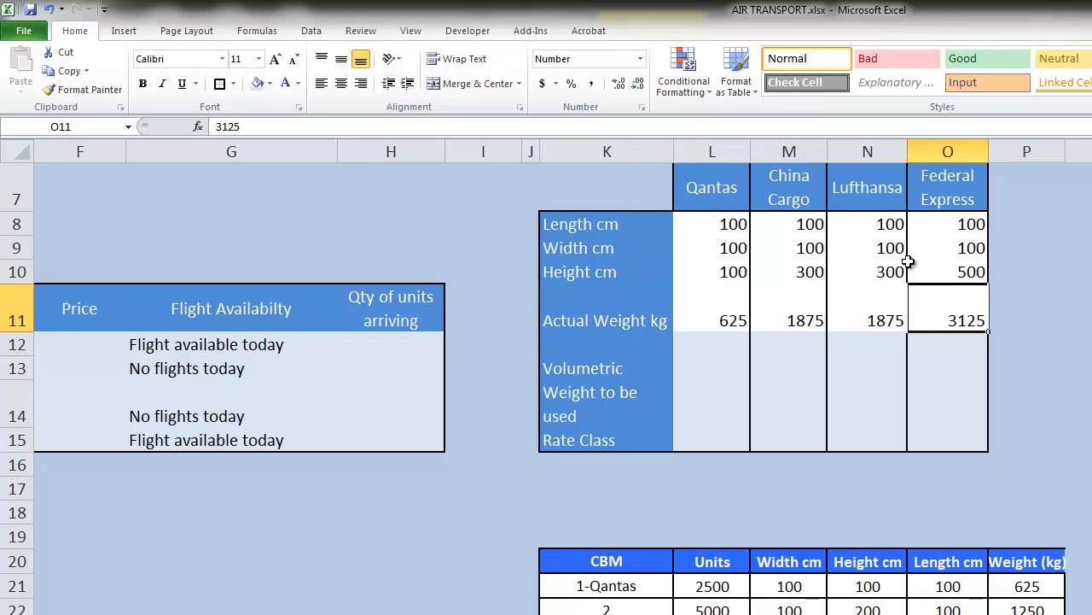
Review the CBM table's units, dimensions and weights against the values entered for the airlines
{"action": "left_click_drag", "start_coordinate": [604, 561], "coordinate": [1024, 597]}
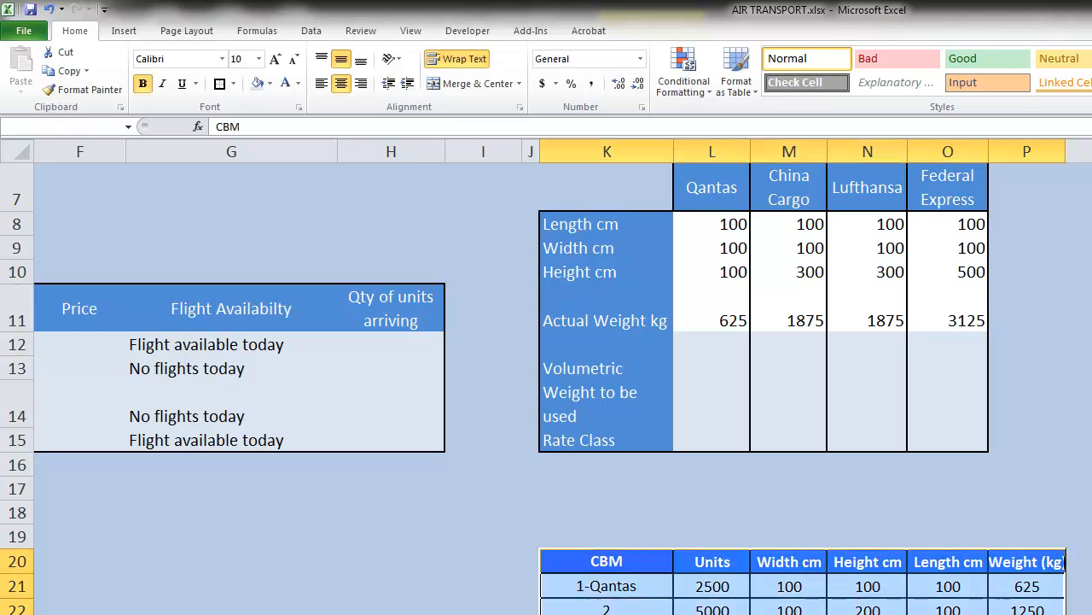
{"action": "scroll", "coordinate": [990, 555], "scroll_direction": "down", "scroll_amount": 2}
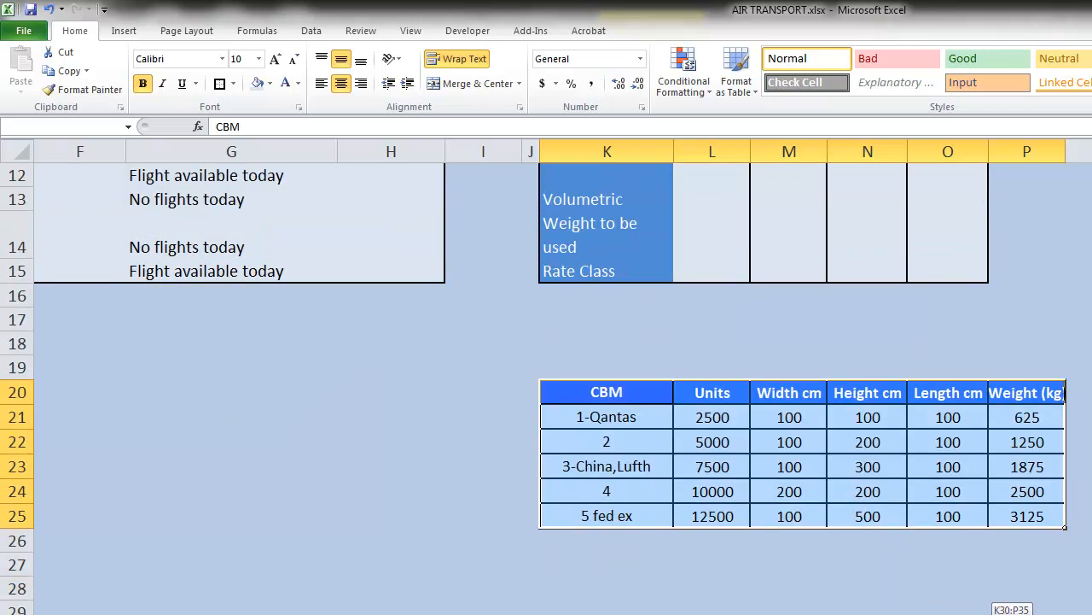
{"action": "left_click_drag", "start_coordinate": [982, 599], "coordinate": [990, 607]}
{"action": "left_click", "coordinate": [778, 557]}
{"action": "left_click_drag", "start_coordinate": [565, 361], "coordinate": [1048, 545]}
{"action": "scroll", "coordinate": [957, 553], "scroll_direction": "up", "scroll_amount": 4}
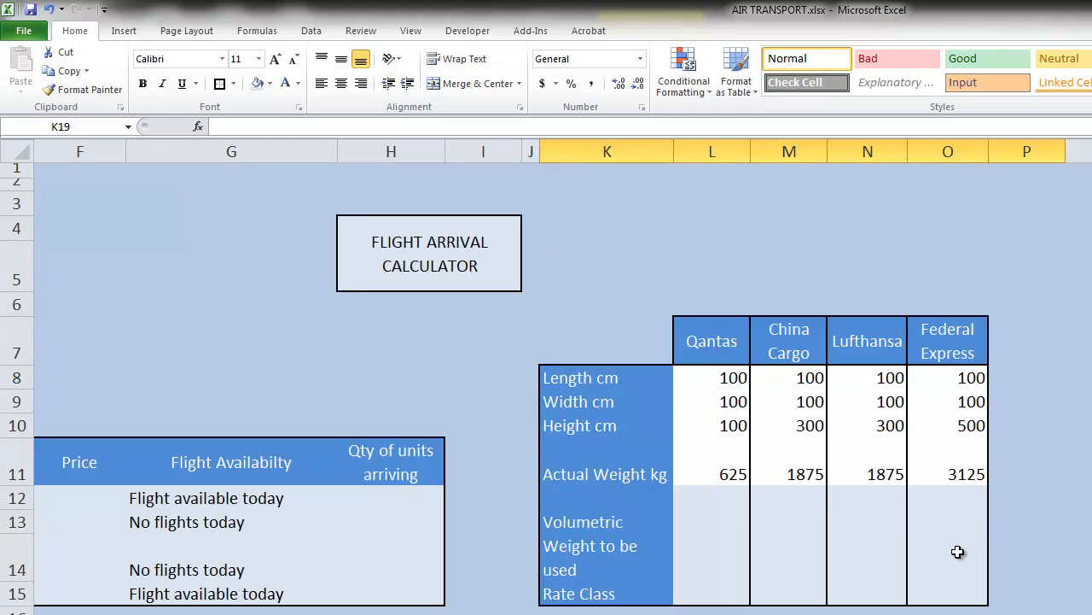
{"action": "left_click", "coordinate": [920, 350]}
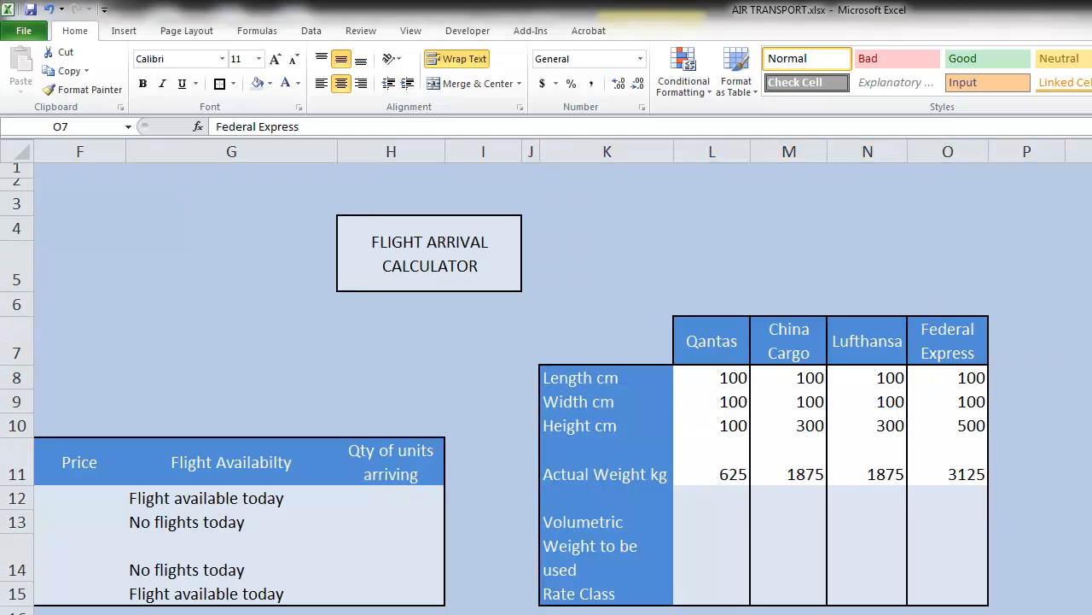
Write a volumetric weight formula for Qantas in L13 that multiplies L8, L9 and L10 and divides by 6000
{"action": "left_click", "coordinate": [739, 527]}
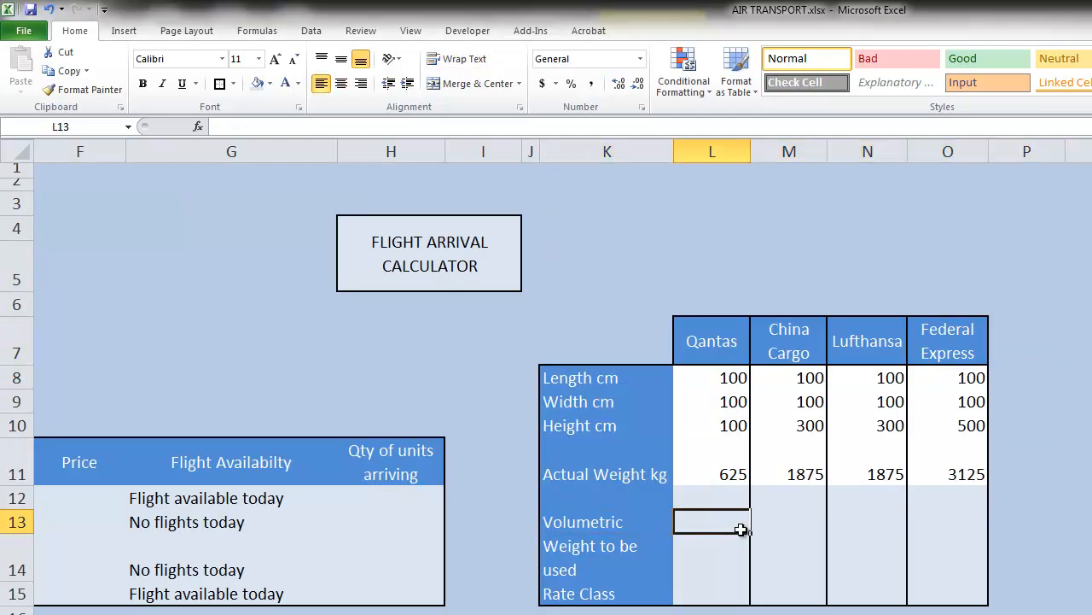
{"action": "type", "text": "="}
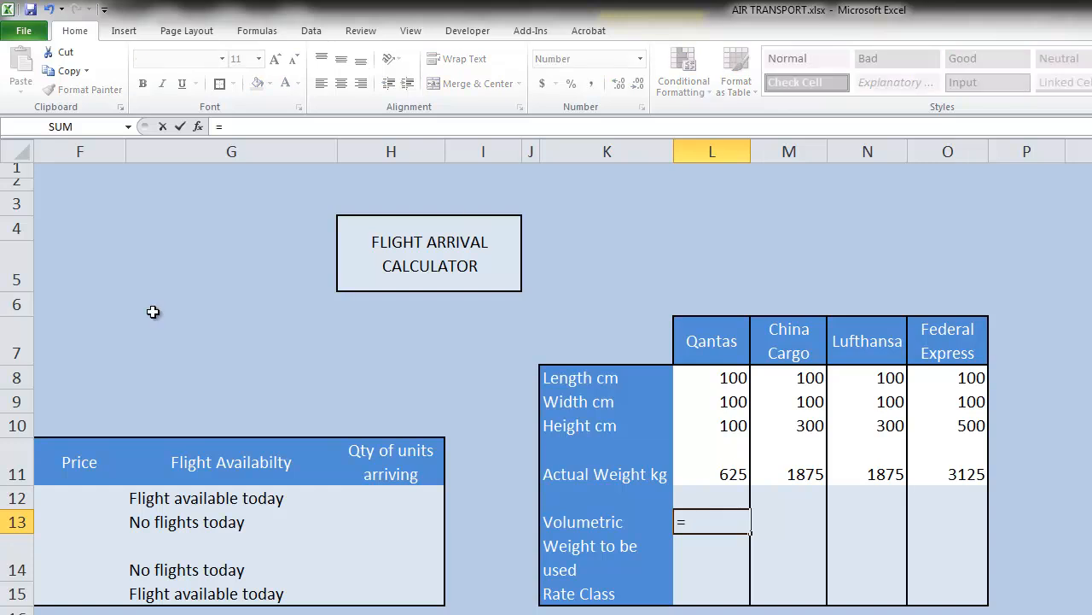
{"action": "left_click", "coordinate": [710, 382]}
{"action": "type", "text": "*"}
{"action": "left_click", "coordinate": [722, 401]}
{"action": "type", "text": "*"}
{"action": "left_click", "coordinate": [717, 418]}
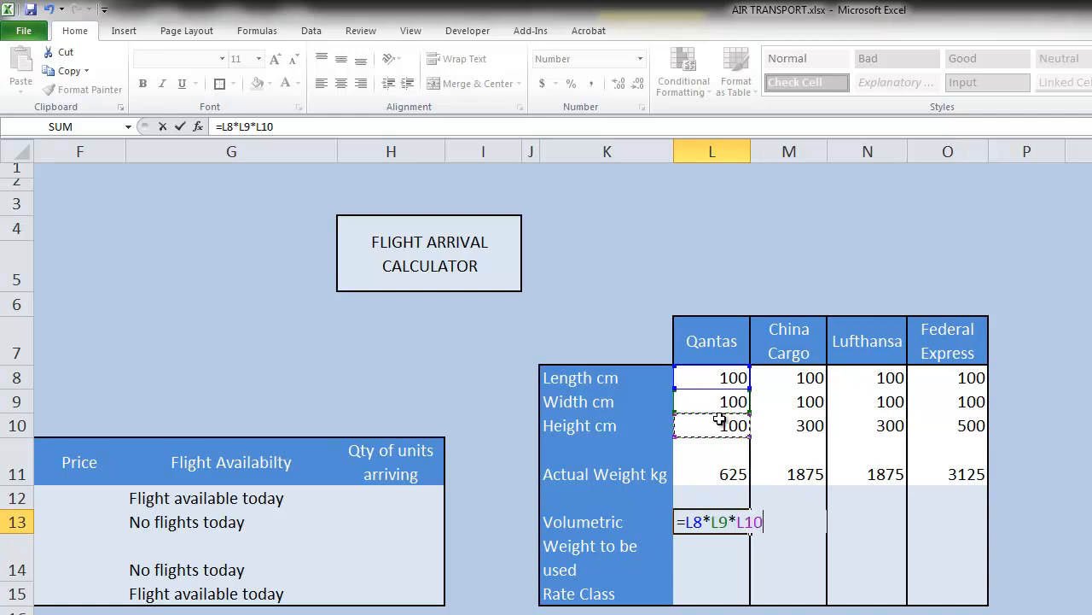
{"action": "type", "text": "/6000"}
Enclose the product of the three dimensions in parentheses so L13 holds =(L8*L9*L10)/6000, and enter the formula
{"action": "left_click", "coordinate": [691, 523]}
{"action": "type", "text": "("}
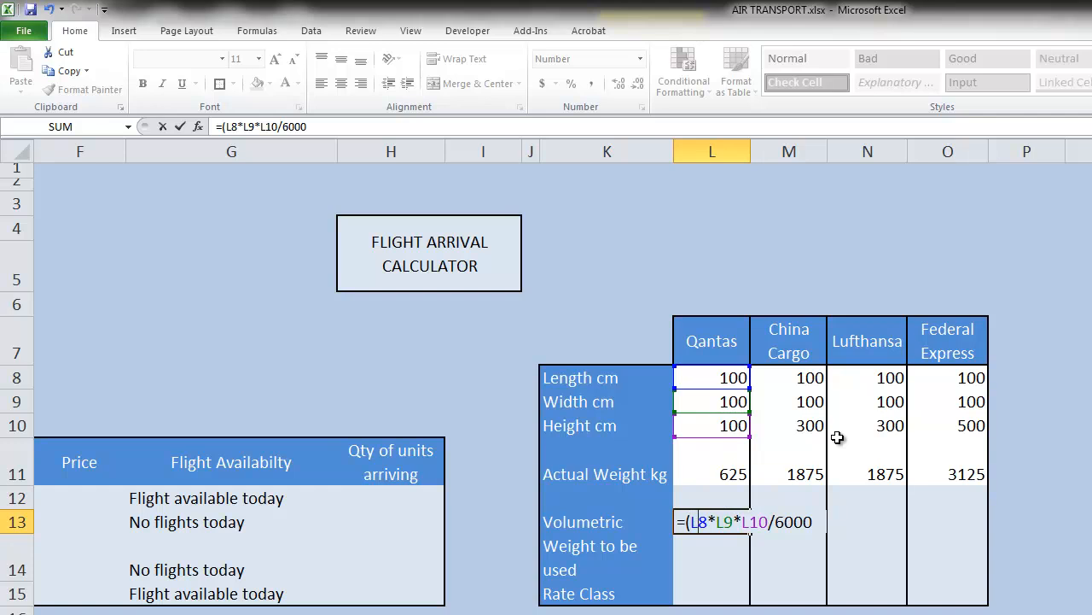
{"action": "key", "text": "End"}
{"action": "key", "text": "Left"}
{"action": "key", "text": "Left"}
{"action": "key", "text": "Left"}
{"action": "key", "text": "Left"}
{"action": "key", "text": "Left"}
{"action": "type", "text": ")"}
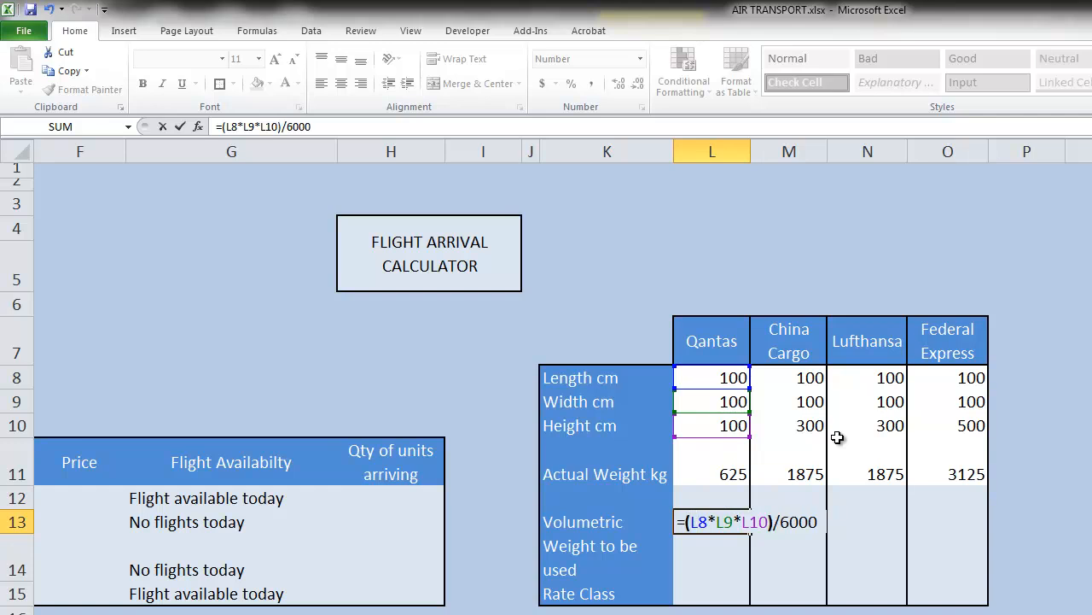
{"action": "key", "text": "Return"}
Enter =MAX(L11,L13) in L14 to use the larger of Qantas's actual and volumetric weights
{"action": "key", "text": "Up"}
{"action": "key", "text": "Up"}
{"action": "key", "text": "Up"}
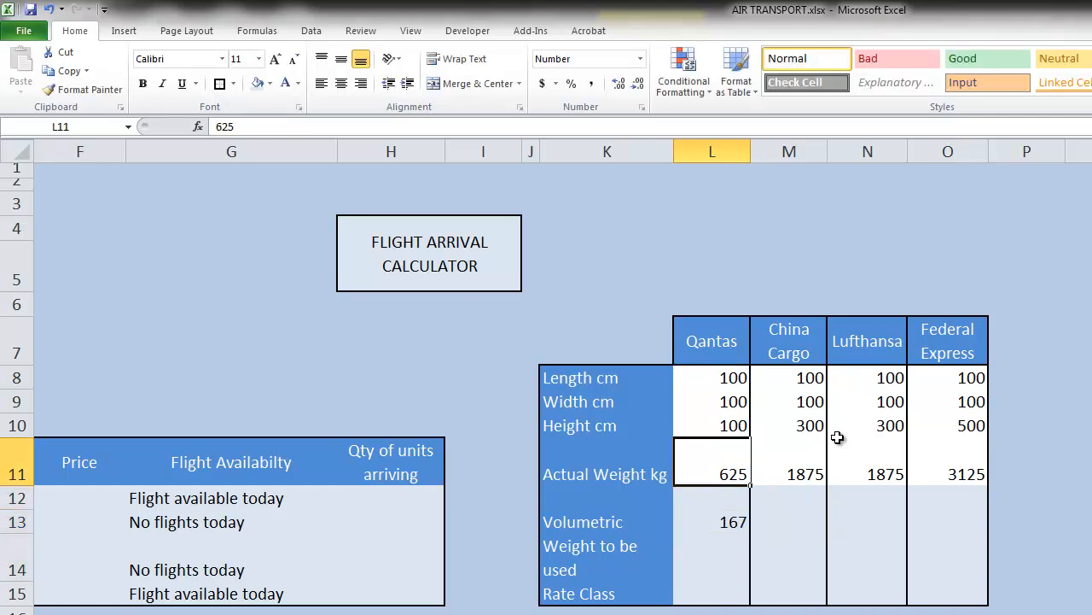
{"action": "key", "text": "Down"}
{"action": "key", "text": "Down"}
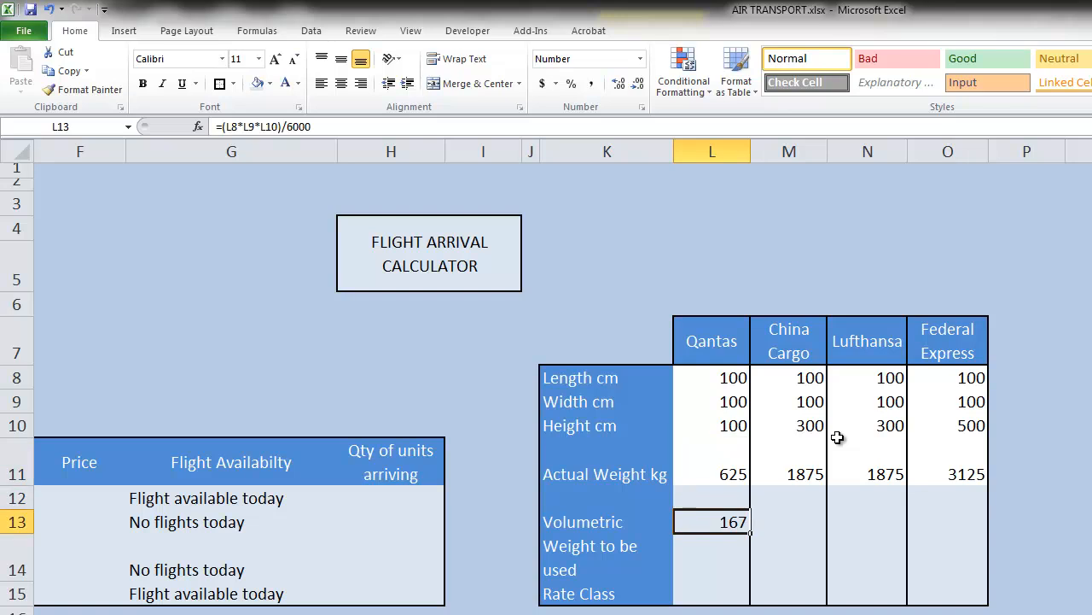
{"action": "key", "text": "Down"}
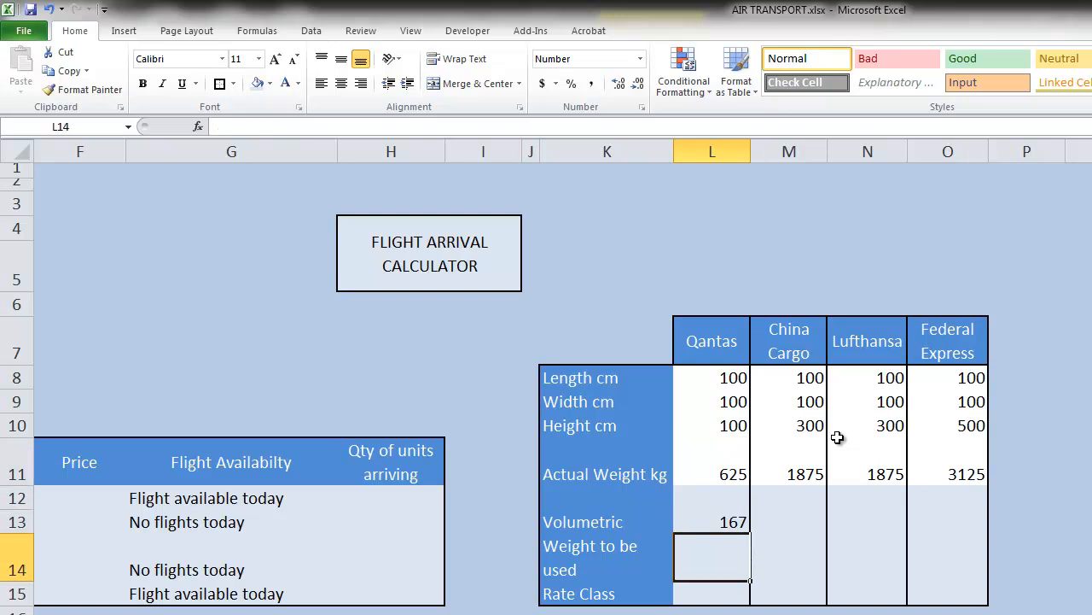
{"action": "type", "text": "=max"}
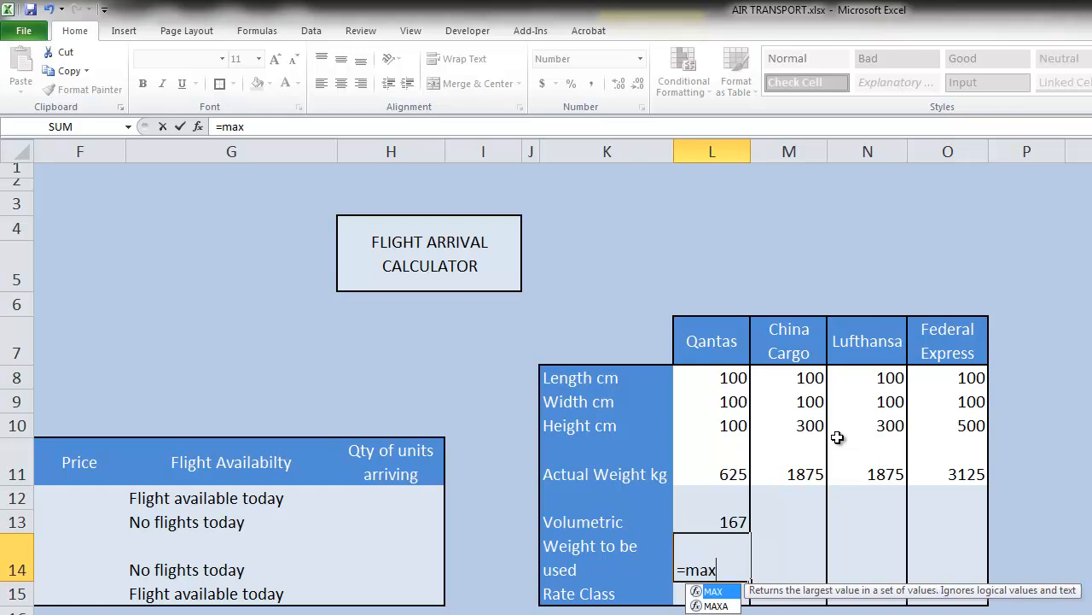
{"action": "type", "text": "("}
{"action": "left_click", "coordinate": [702, 469]}
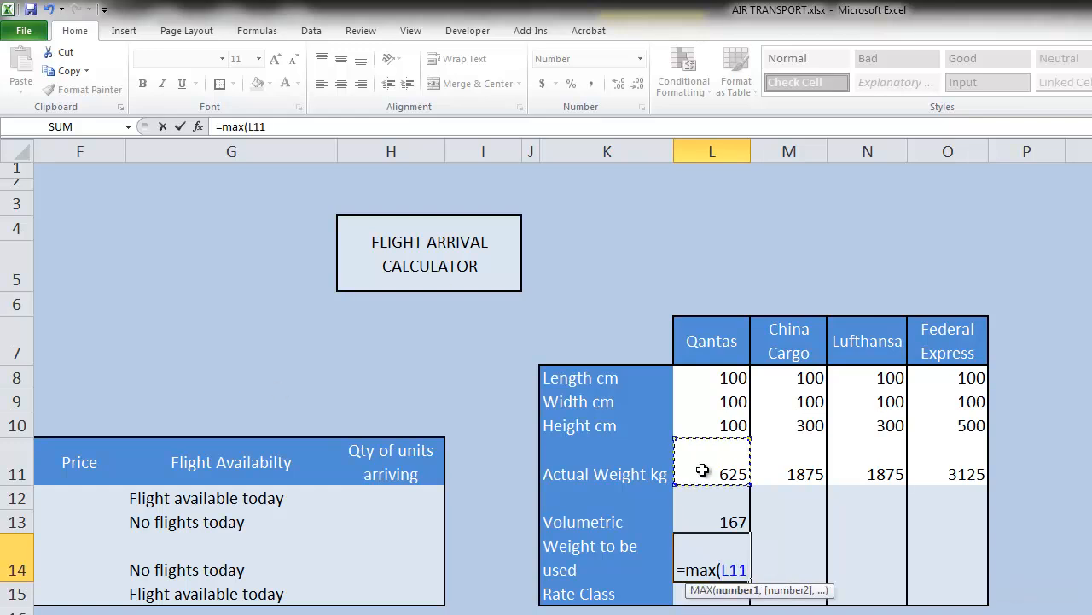
{"action": "type", "text": ","}
{"action": "left_click", "coordinate": [704, 517]}
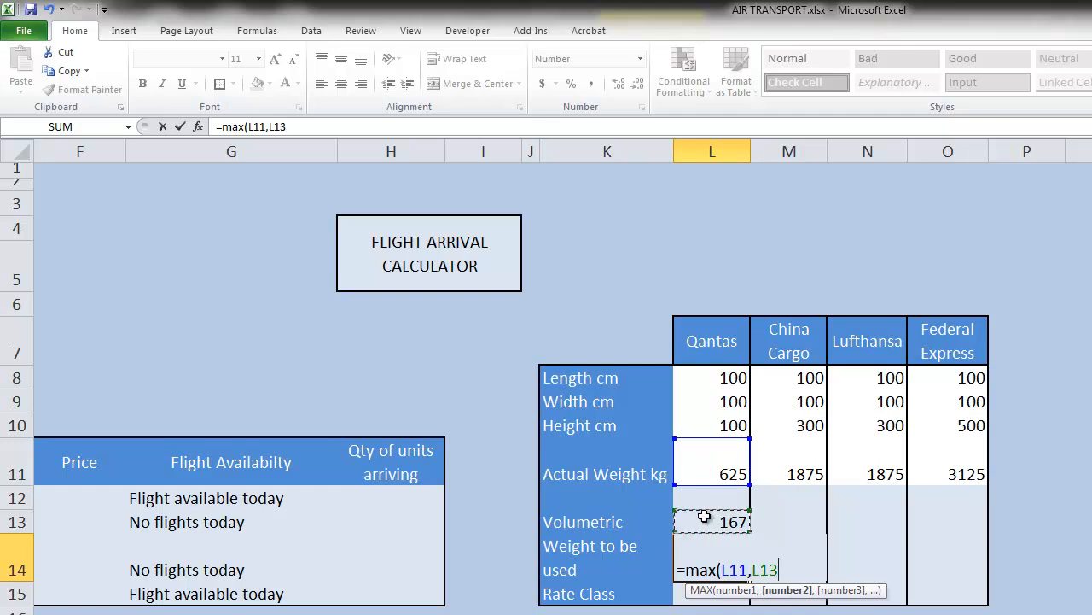
{"action": "type", "text": ")"}
{"action": "key", "text": "Return"}
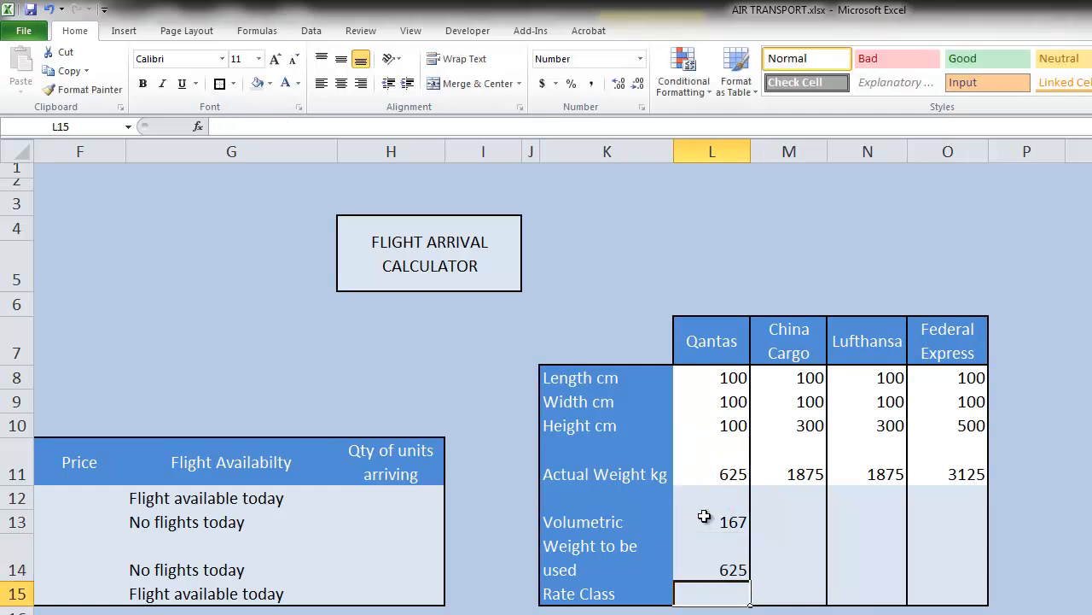
{"action": "left_click", "coordinate": [725, 563]}
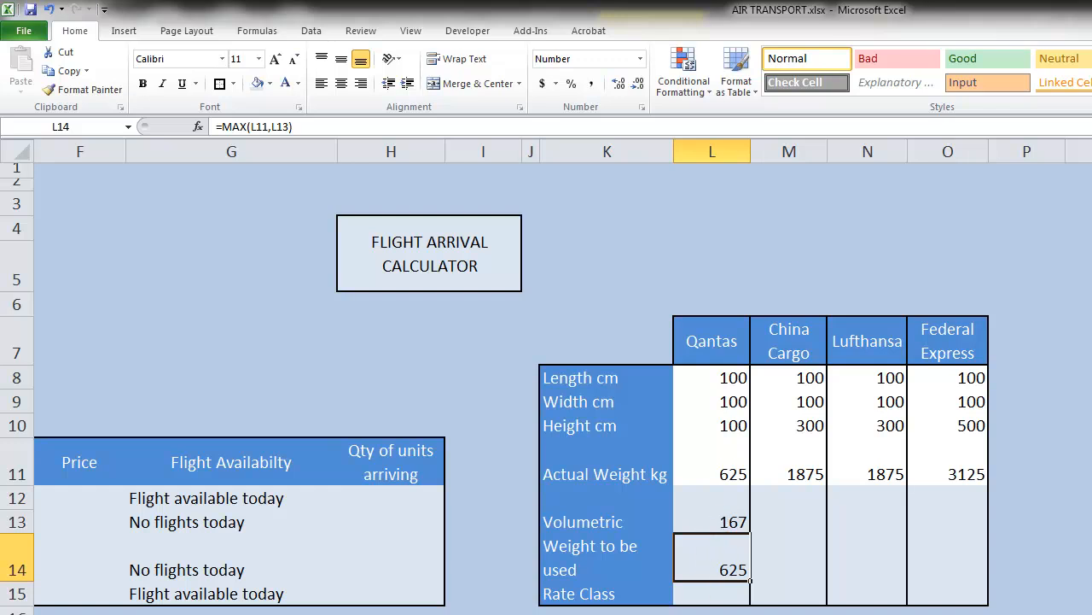
On the flight schedule sheet, fill the freight rate table I2:M7 with yellow and set its text colour to black
{"action": "left_click", "coordinate": [700, 591]}
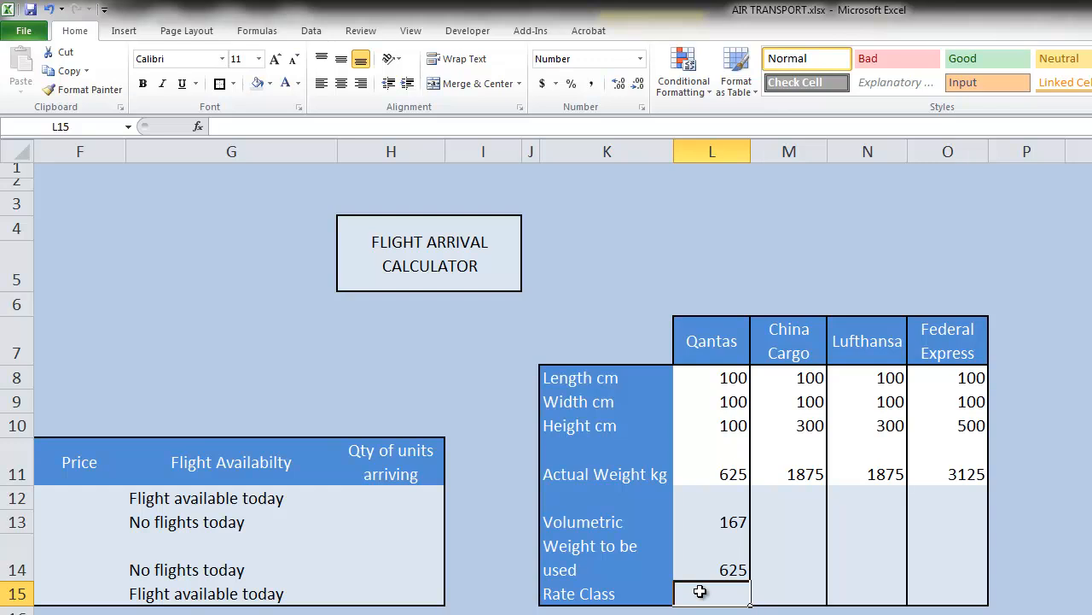
{"action": "key", "text": "ctrl+Page_Down"}
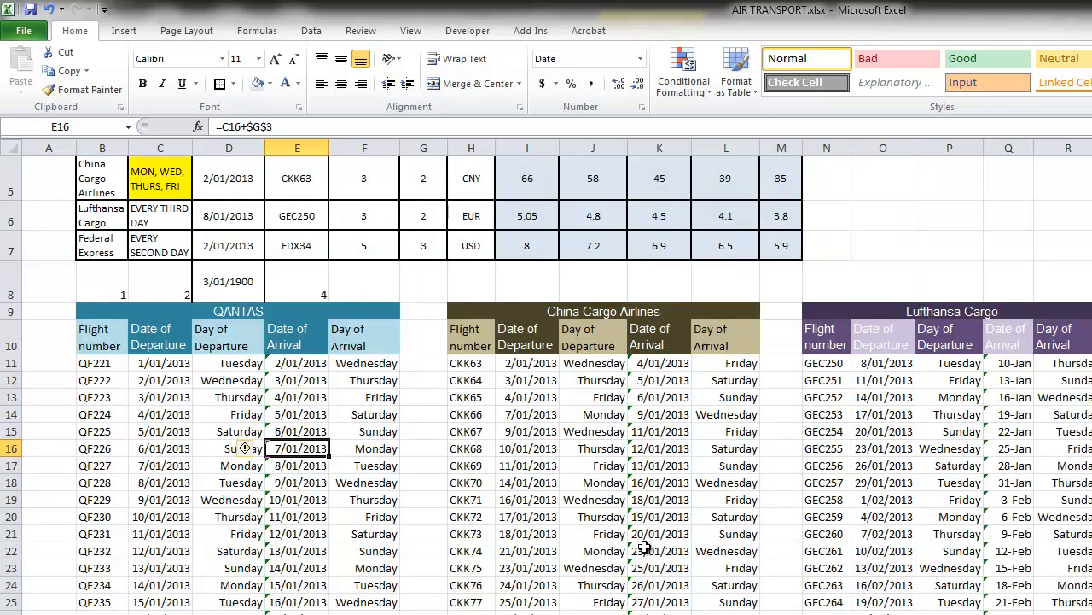
{"action": "scroll", "coordinate": [644, 546], "scroll_direction": "up", "scroll_amount": 2}
{"action": "left_click", "coordinate": [829, 190]}
{"action": "left_click_drag", "start_coordinate": [531, 191], "coordinate": [764, 341]}
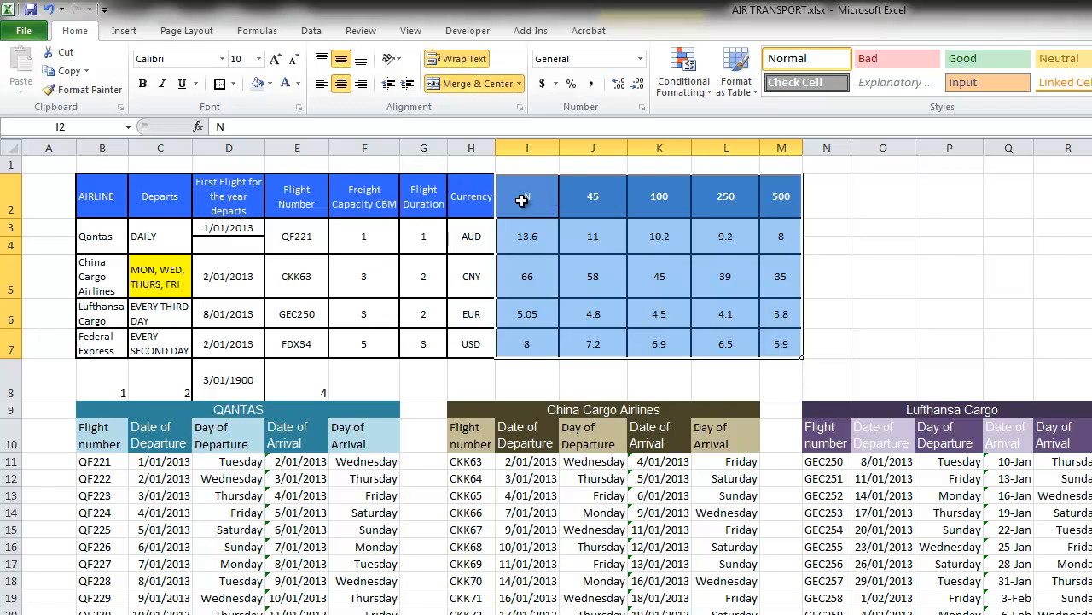
{"action": "left_click", "coordinate": [269, 82]}
{"action": "left_click", "coordinate": [314, 209]}
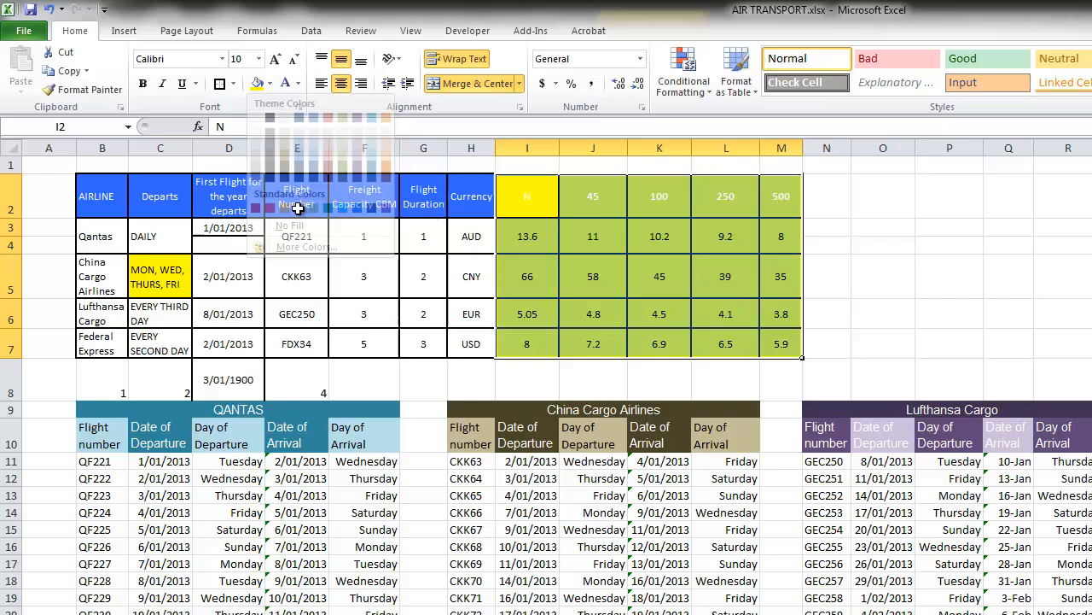
{"action": "left_click", "coordinate": [298, 83]}
{"action": "left_click", "coordinate": [375, 105]}
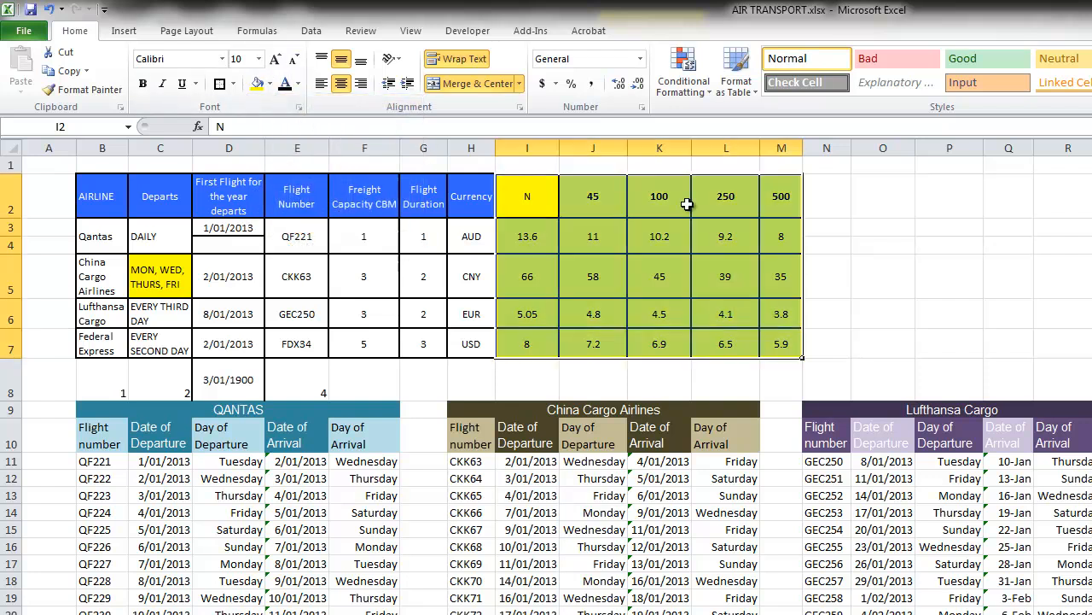
Name the rate table range I2:M7 tact and return to the calculator sheet
{"action": "left_click", "coordinate": [107, 120]}
{"action": "type", "text": "tact"}
{"action": "key", "text": "Return"}
{"action": "key", "text": "ctrl+Page_Up"}
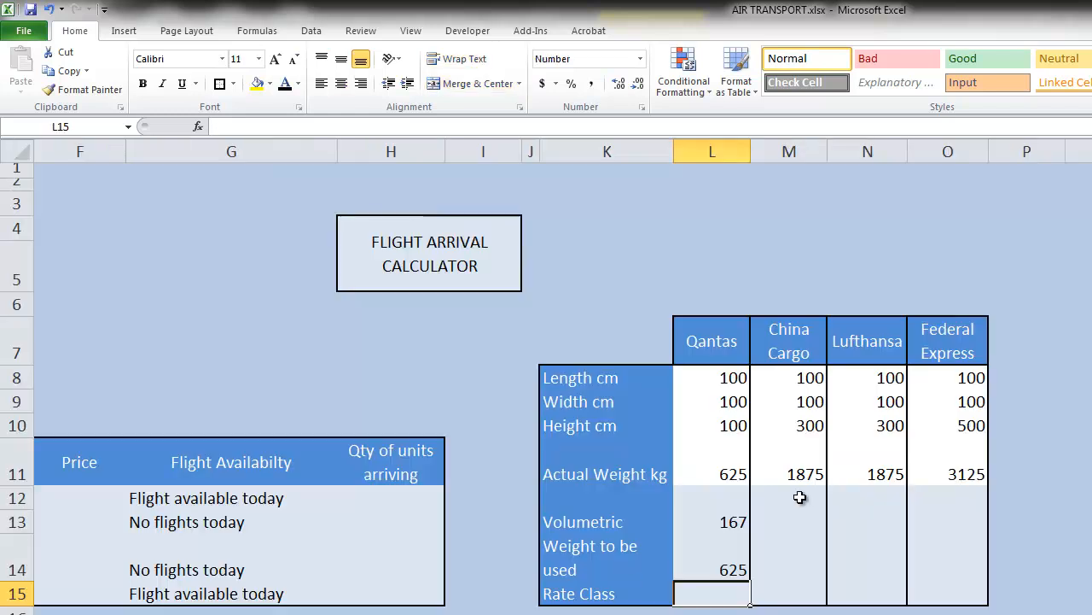
Compare Qantas's weight to be used with the weight break headings and the 500 column in the airline rate table
{"action": "type", "text": "="}
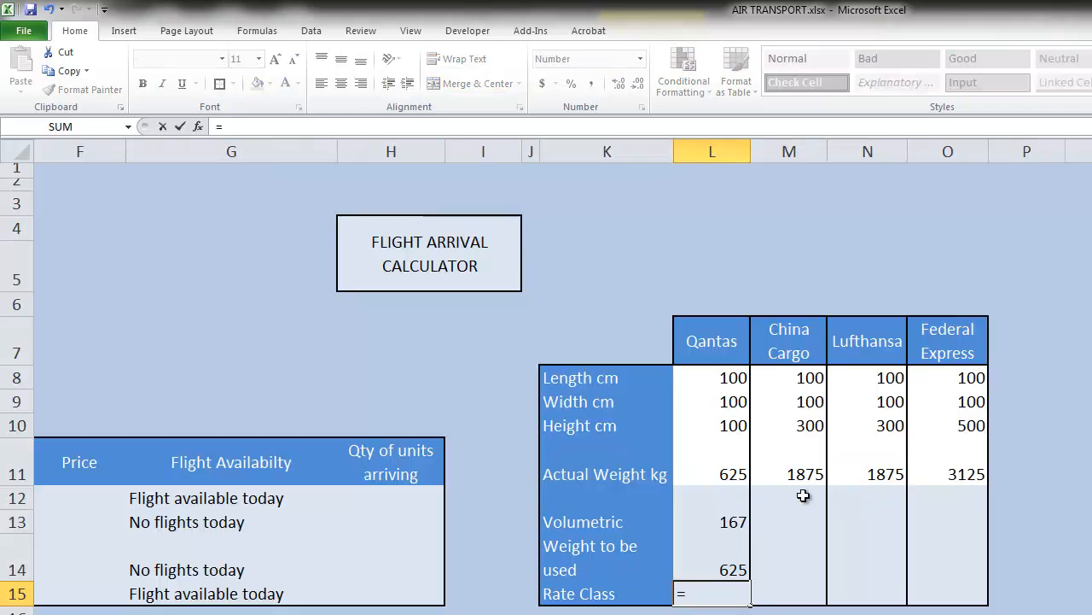
{"action": "key", "text": "Escape"}
{"action": "left_click", "coordinate": [715, 563]}
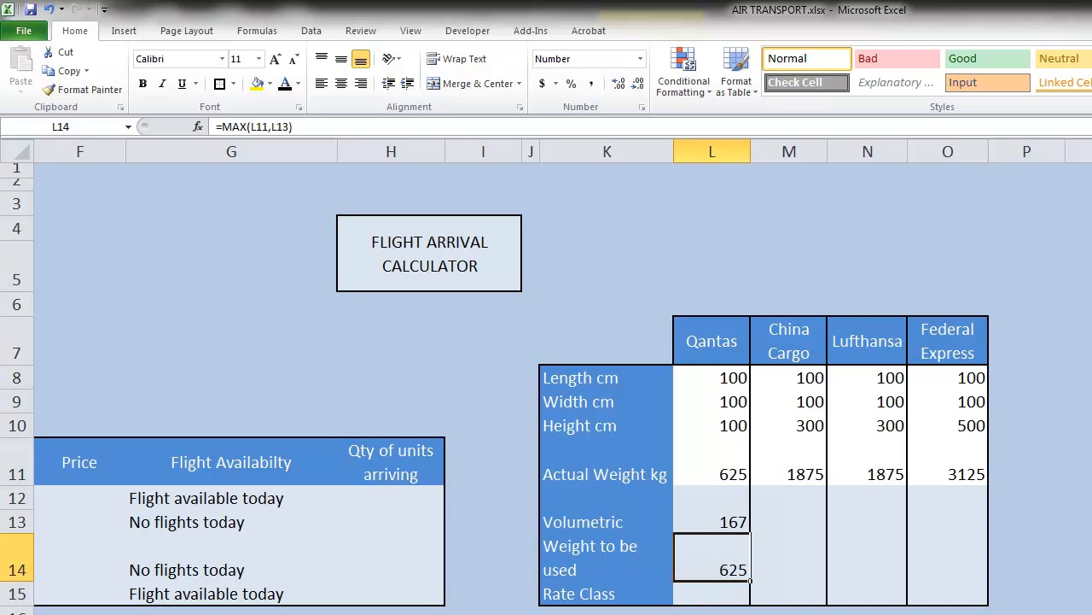
{"action": "key", "text": "ctrl+Page_Up"}
{"action": "left_click_drag", "start_coordinate": [546, 202], "coordinate": [770, 195]}
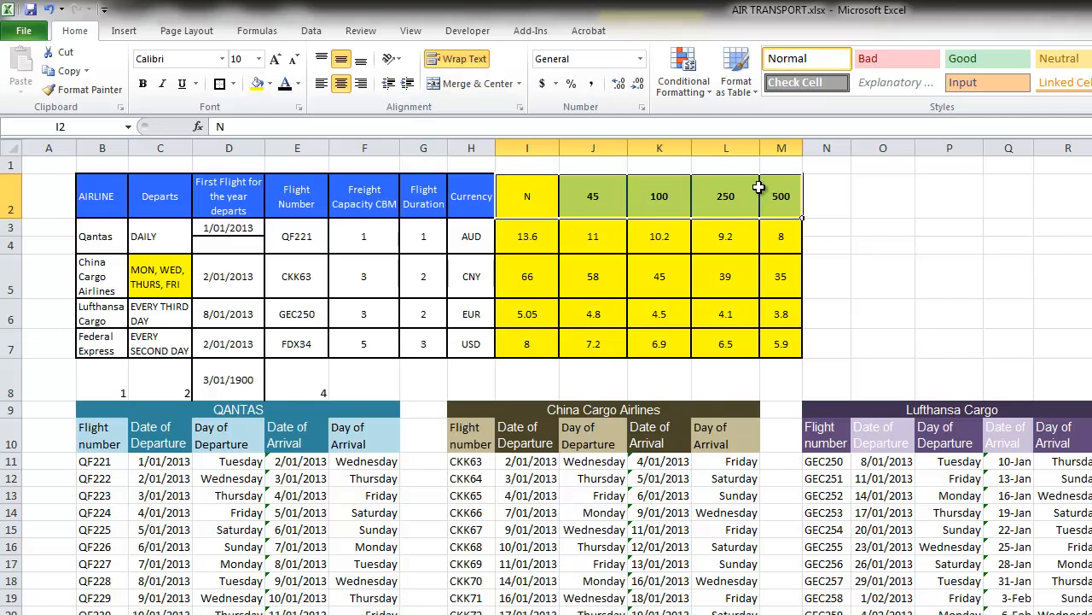
{"action": "left_click_drag", "start_coordinate": [786, 195], "coordinate": [789, 340]}
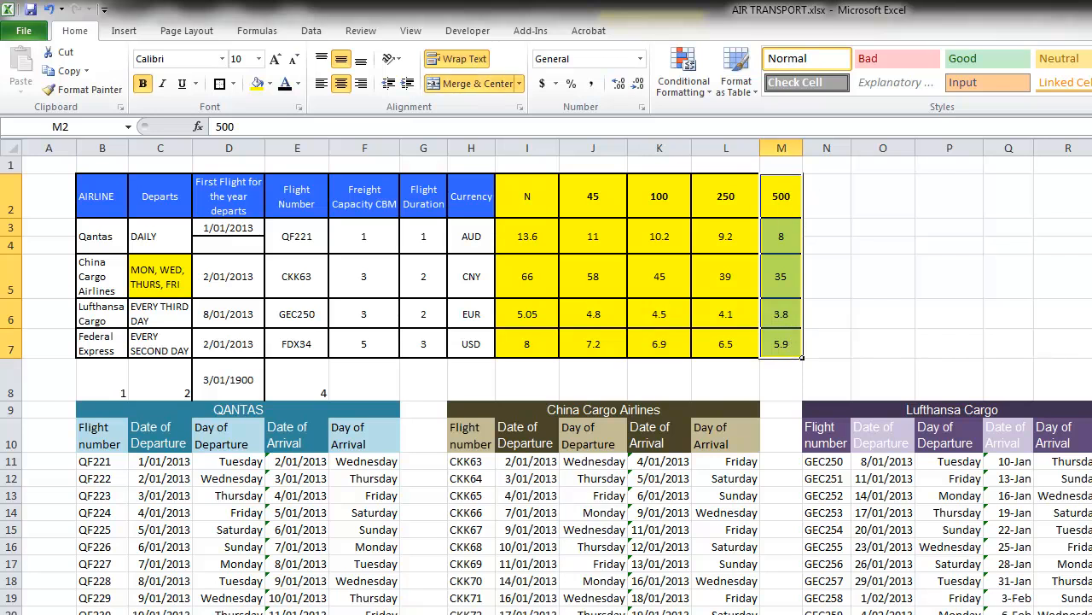
Enter =HLOOKUP(L14,tact,1) in L15 of the calculator sheet to find Qantas's rate class
{"action": "key", "text": "ctrl+Page_Up"}
{"action": "left_click", "coordinate": [702, 594]}
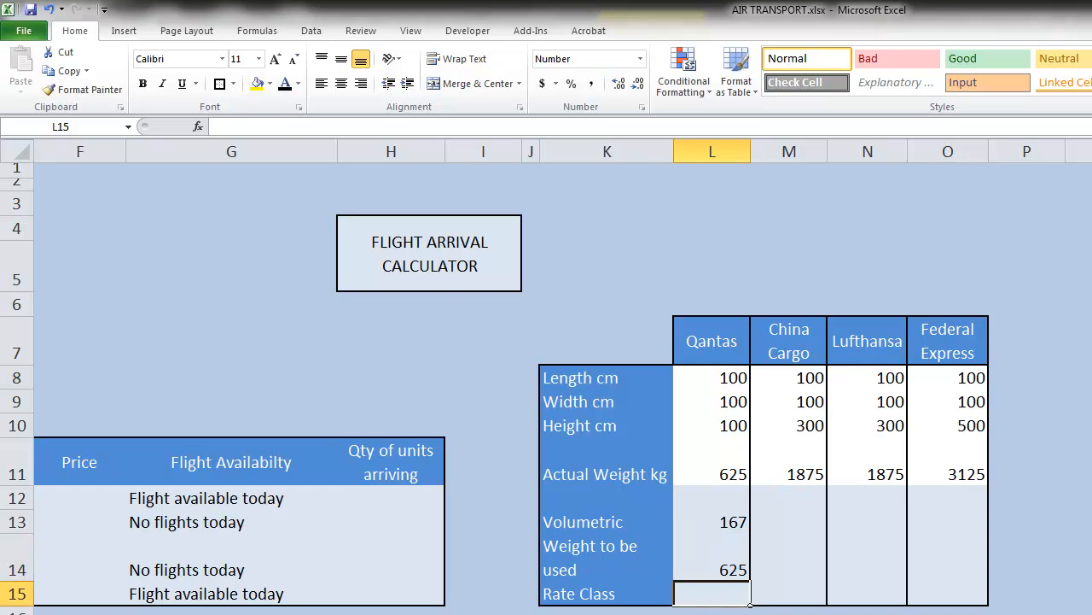
{"action": "type", "text": "=h"}
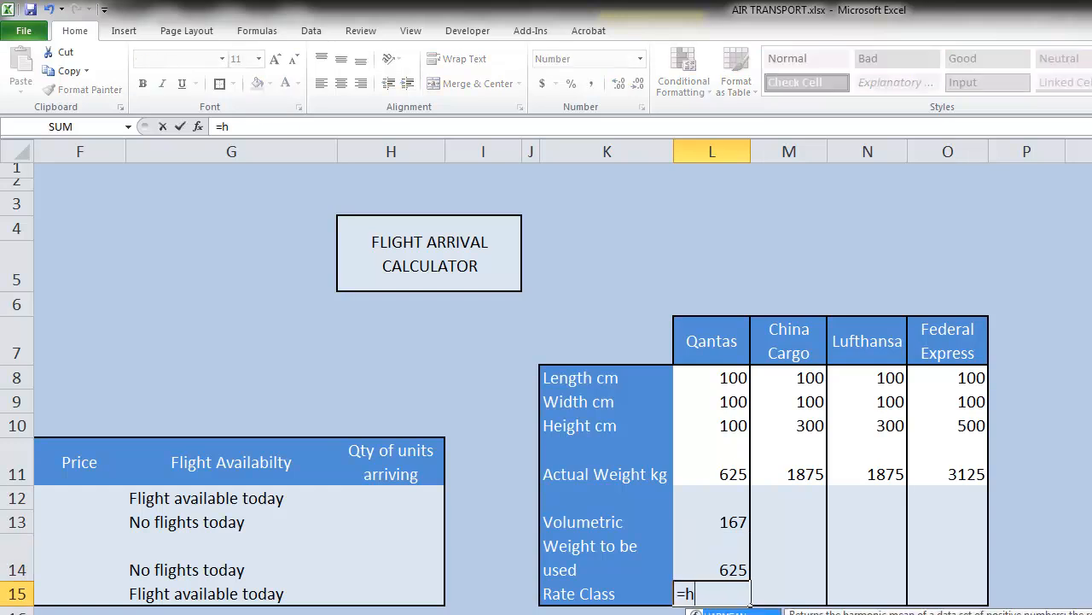
{"action": "type", "text": "lookup("}
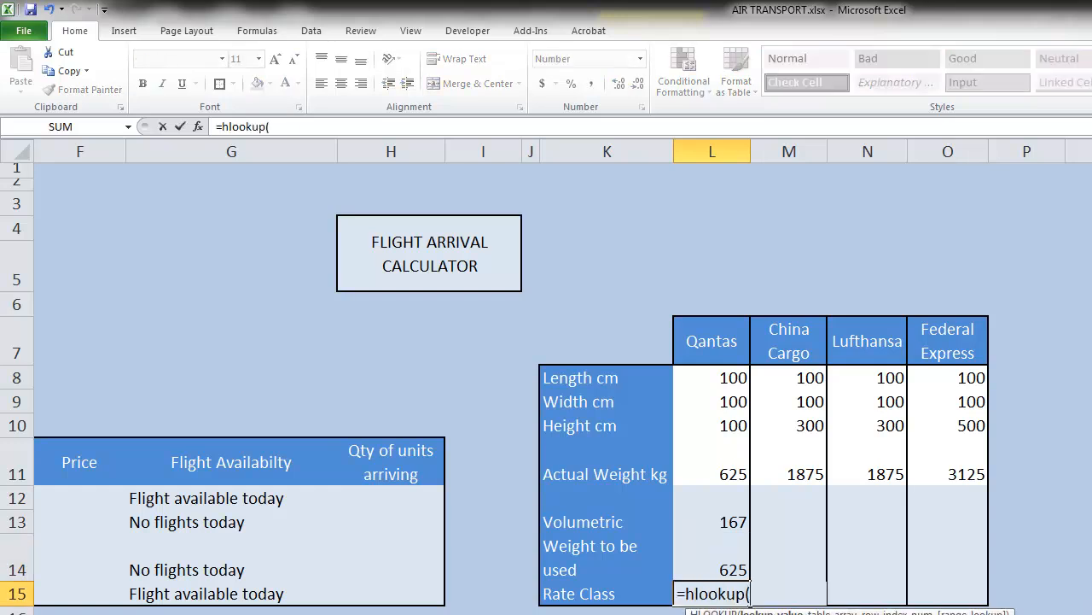
{"action": "left_click", "coordinate": [737, 570]}
{"action": "type", "text": ",tact"}
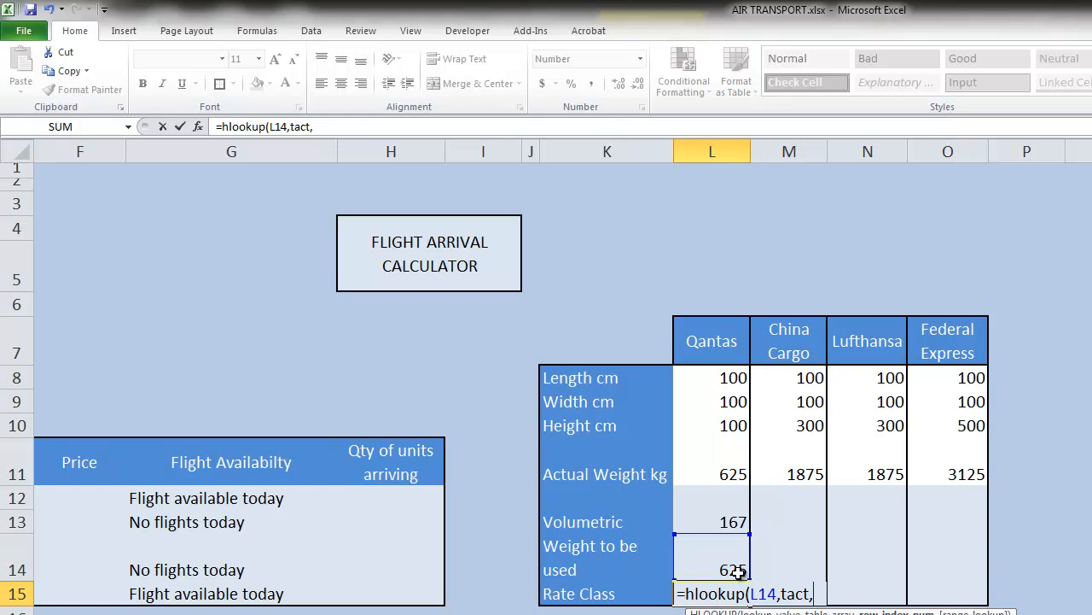
{"action": "type", "text": ",1)"}
{"action": "key", "text": "Return"}
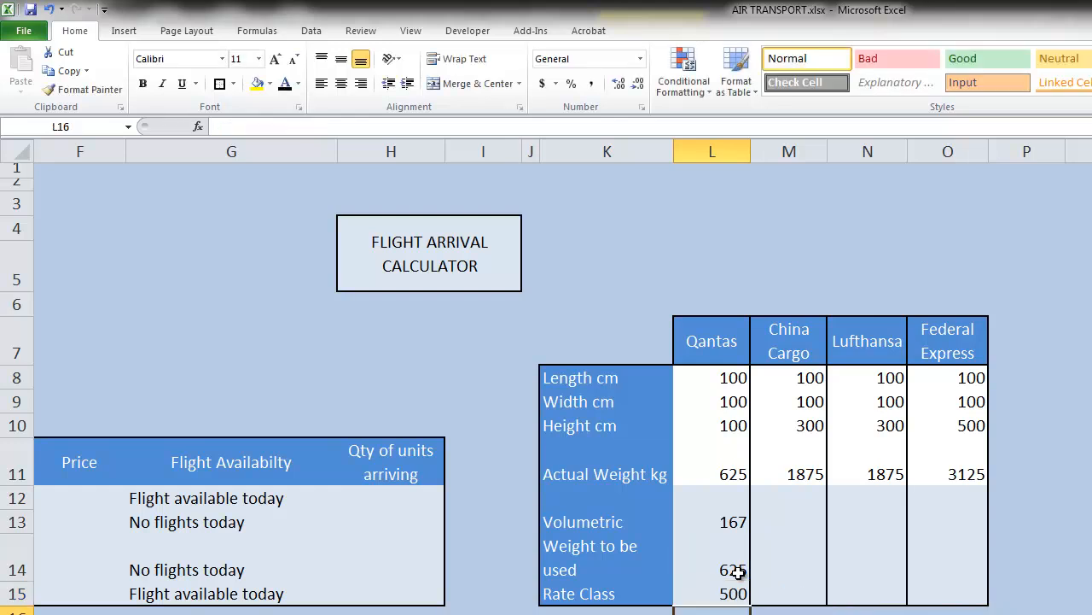
{"action": "key", "text": "Up"}
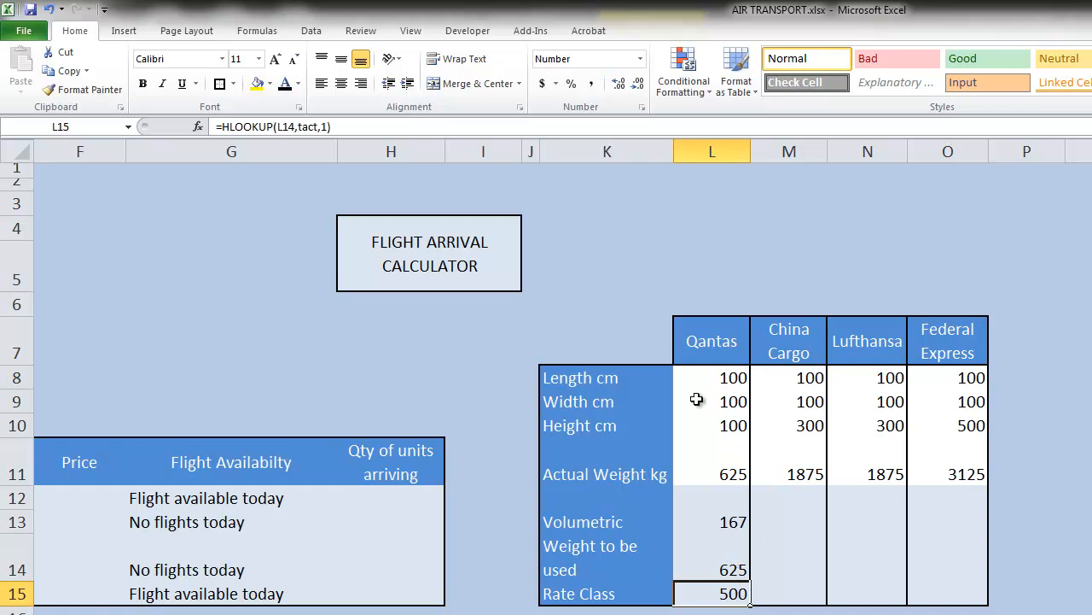
{"action": "double_click", "coordinate": [724, 587]}
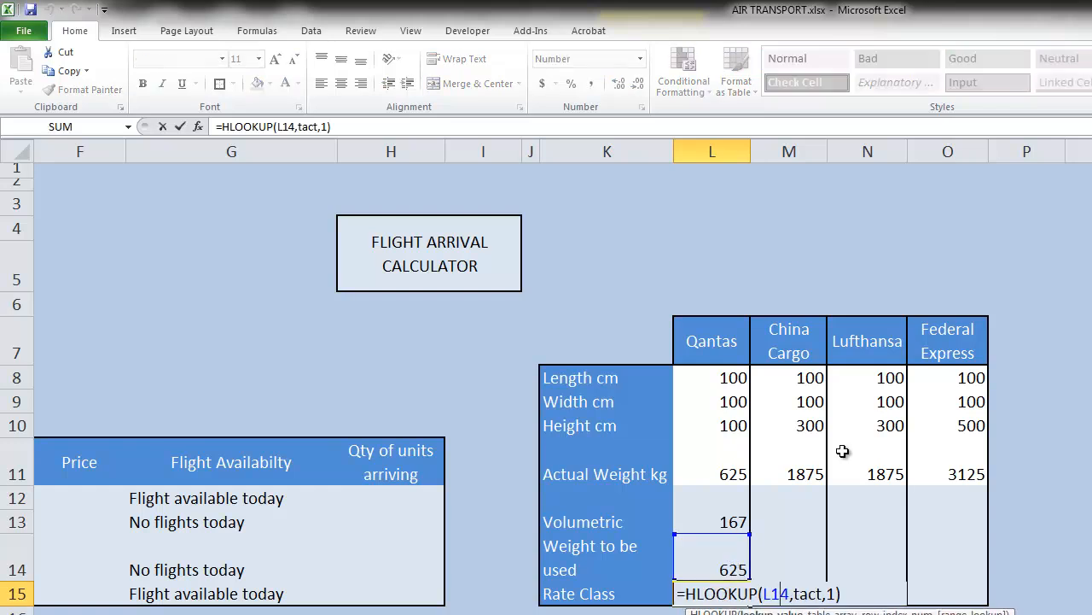
{"action": "key", "text": "Escape"}
Copy Qantas's rate class, weight to be used and volumetric formulas across to China Cargo, Lufthansa and Federal Express
{"action": "left_click_drag", "start_coordinate": [749, 605], "coordinate": [970, 590]}
{"action": "left_click", "coordinate": [736, 569]}
{"action": "left_click_drag", "start_coordinate": [749, 580], "coordinate": [971, 581]}
{"action": "left_click", "coordinate": [710, 519]}
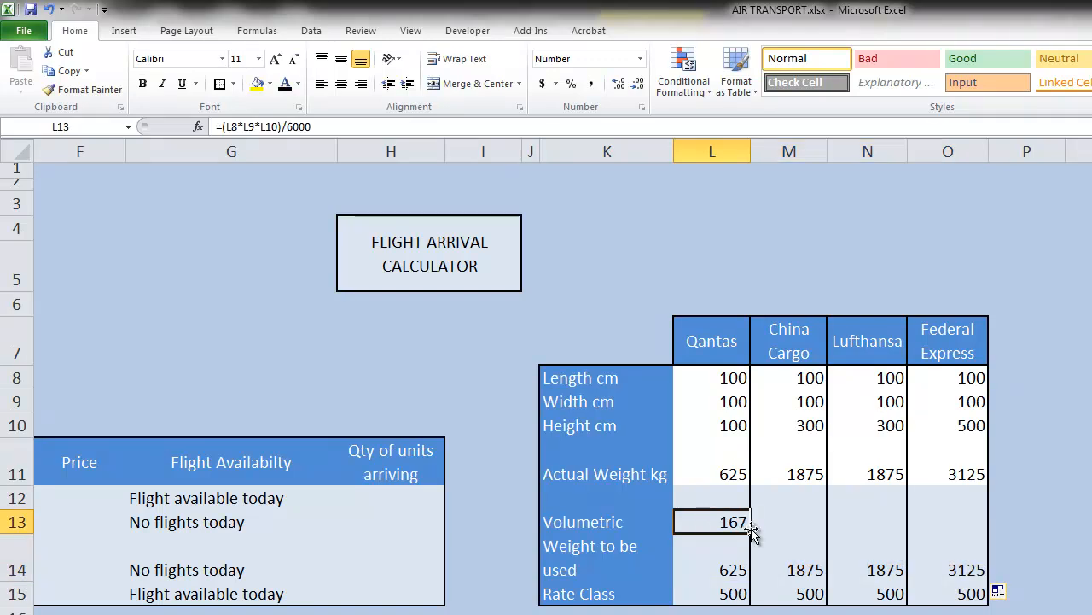
{"action": "left_click_drag", "start_coordinate": [751, 532], "coordinate": [990, 531]}
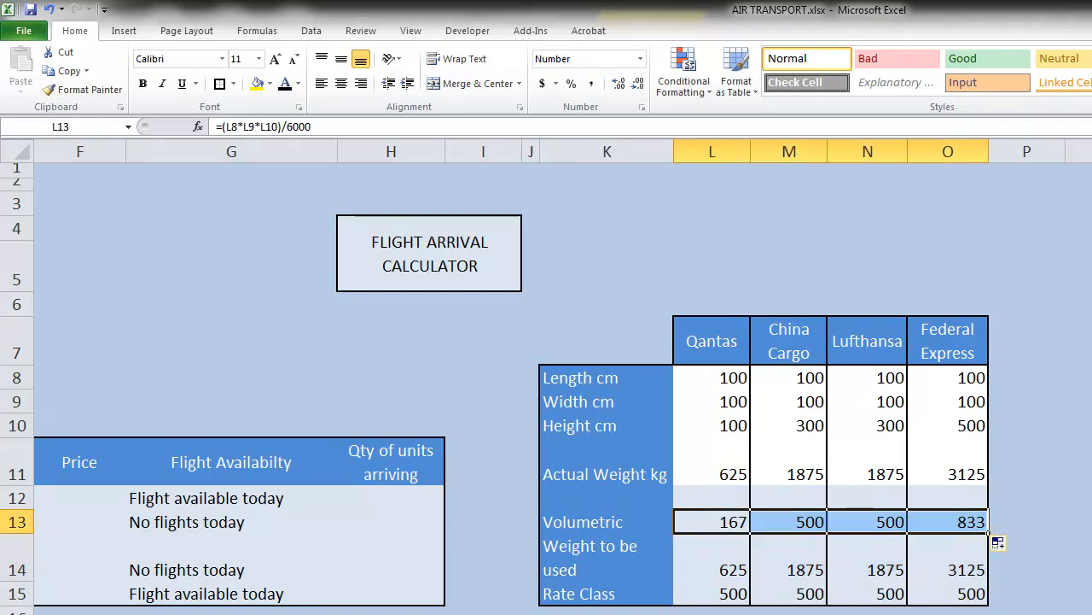
Check the cell references in the copied volumetric, weight to be used and rate class formulas of the other airlines
{"action": "double_click", "coordinate": [800, 522]}
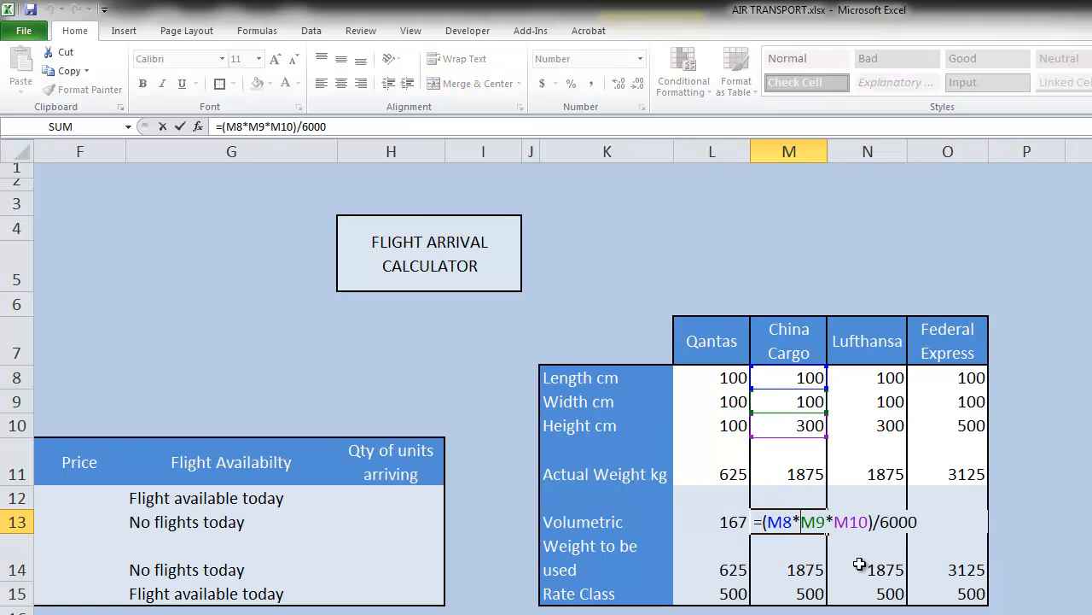
{"action": "key", "text": "Return"}
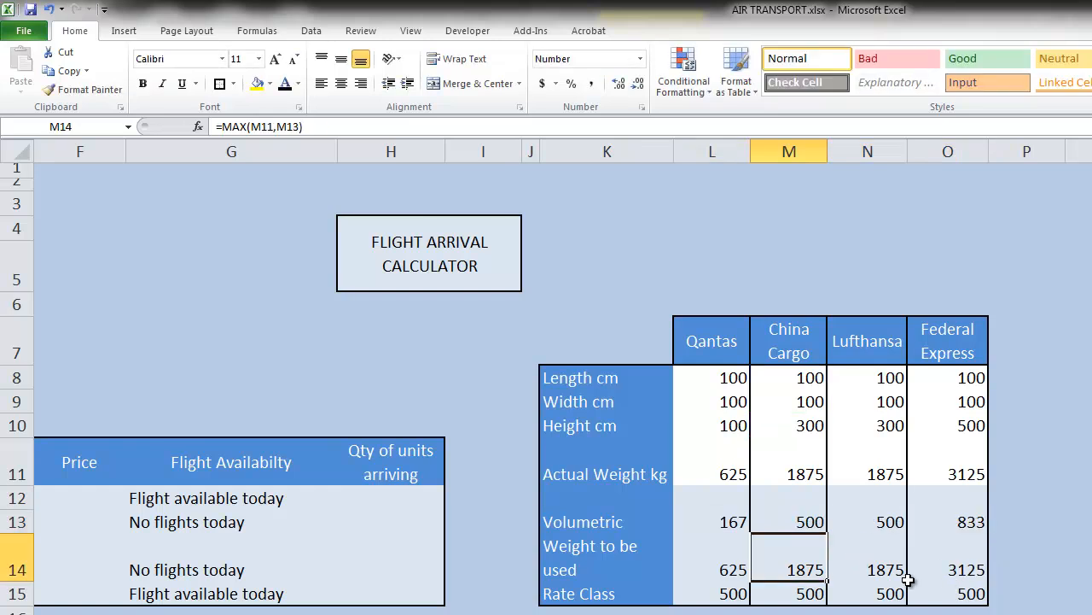
{"action": "key", "text": "Right"}
{"action": "key", "text": "Right"}
{"action": "key", "text": "Down"}
{"action": "key", "text": "Left"}
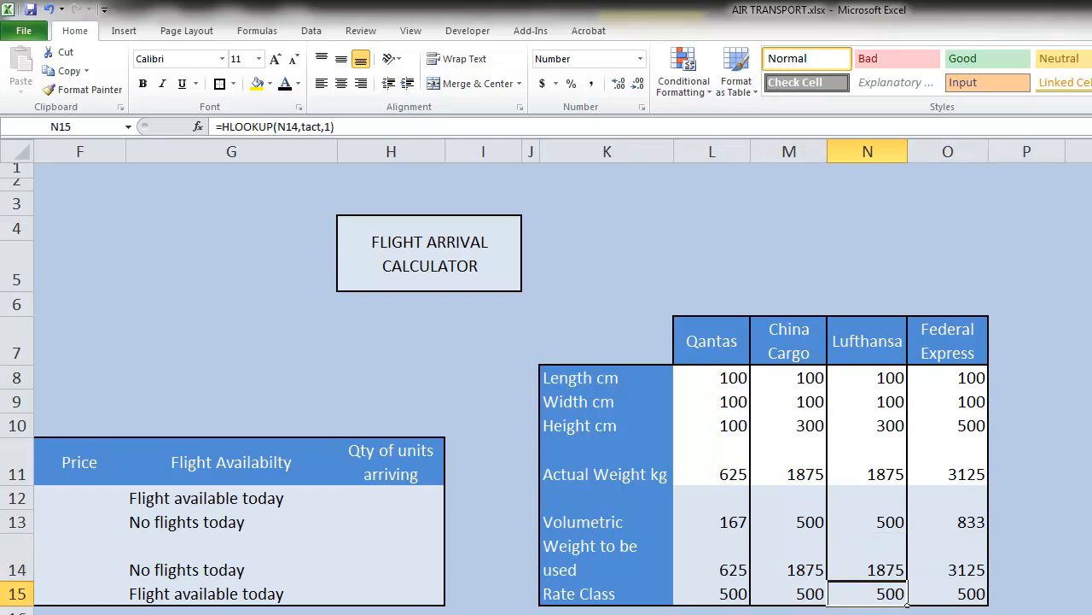